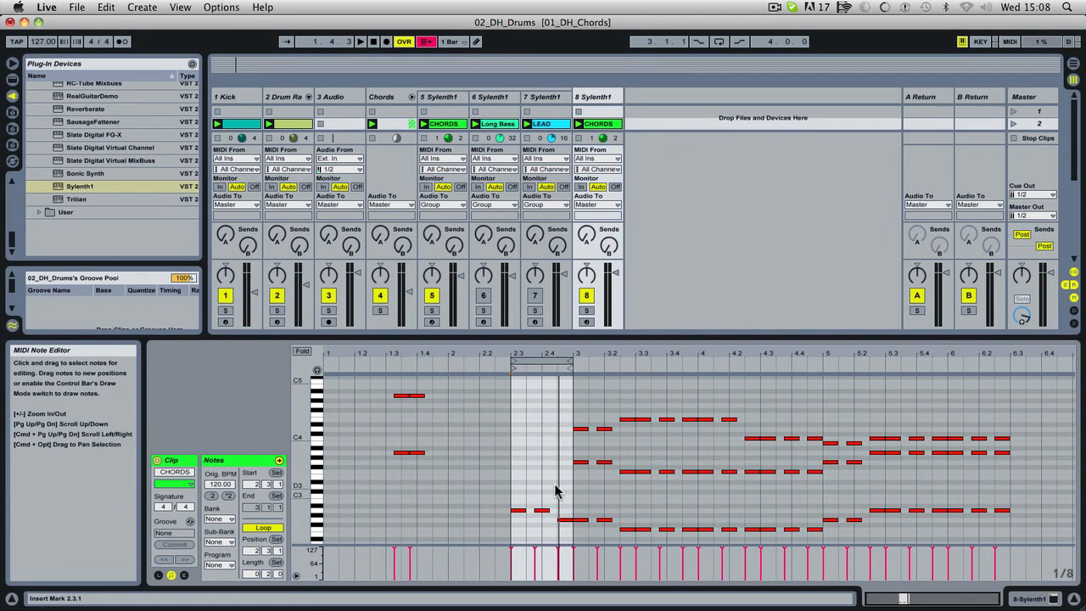
- Raise the bass note at 2.4.3 to A2 in the CHORDS clip, play the loop, and mute the 5 Sylenth1 track
{"action": "left_click", "coordinate": [560, 520]}
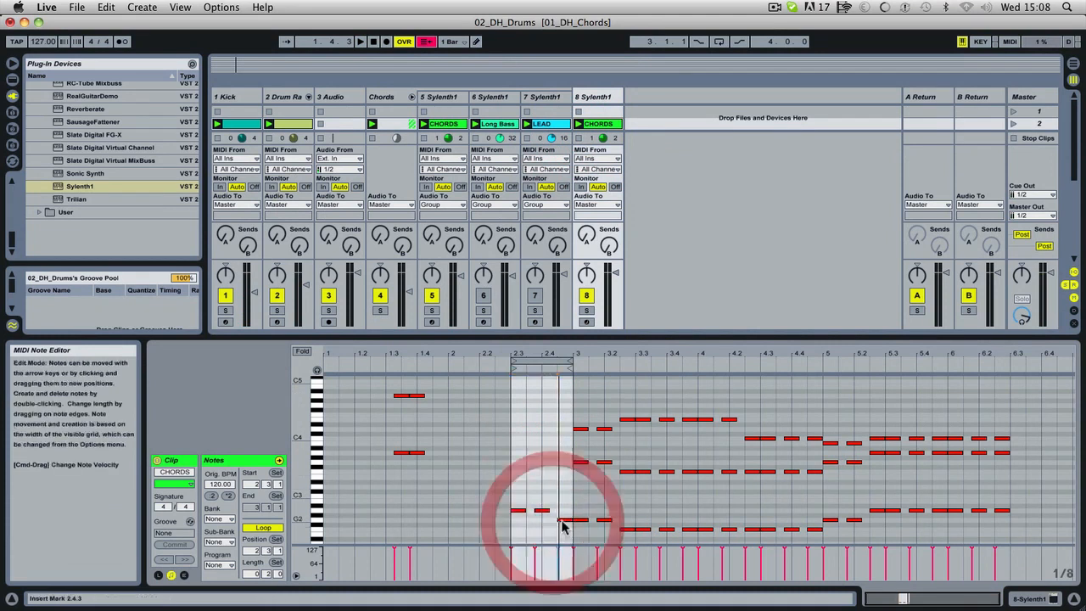
{"action": "left_click_drag", "start_coordinate": [560, 520], "coordinate": [560, 510]}
{"action": "left_click", "coordinate": [560, 510]}
{"action": "key", "text": "space"}
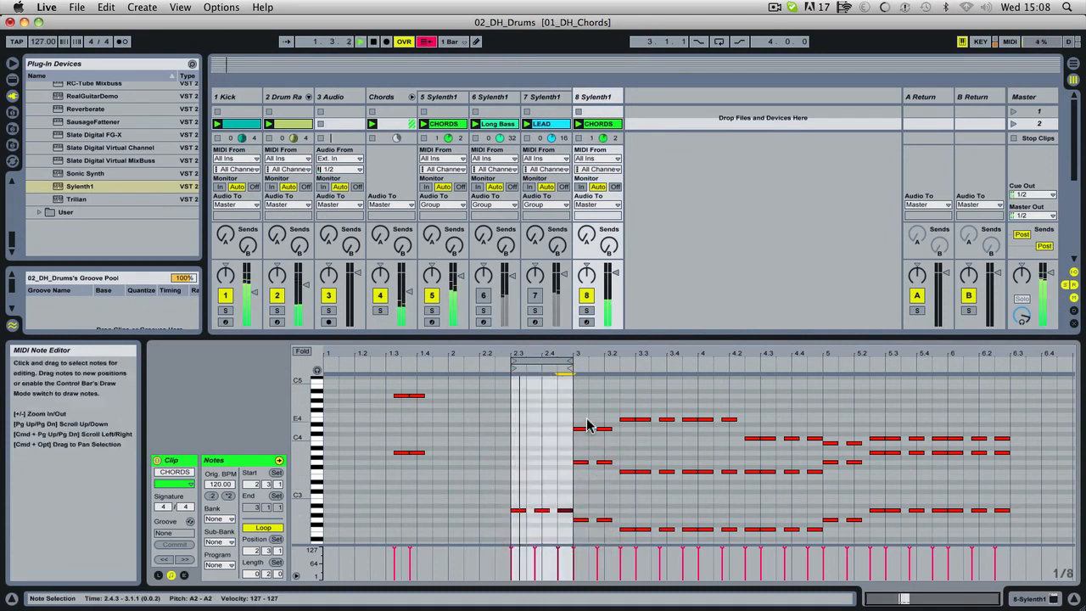
{"action": "left_click", "coordinate": [430, 297]}
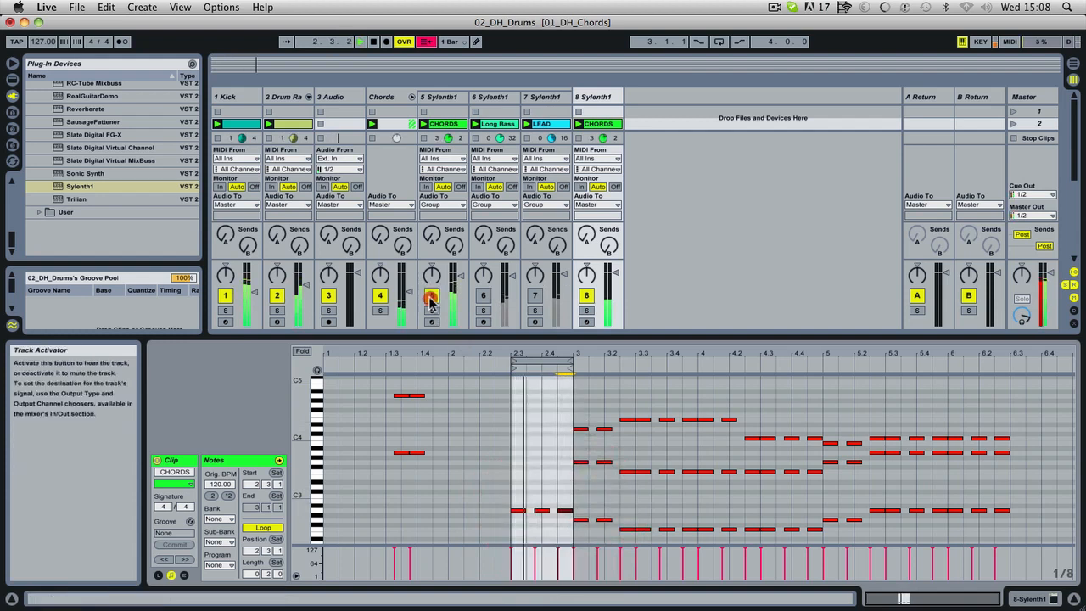
- Move the first A2 note in the clip loop so that it starts at 2.3.2
{"action": "mouse_move", "coordinate": [553, 353]}
{"action": "left_mouse_down"}
{"action": "mouse_move", "coordinate": [553, 399]}
{"action": "mouse_move", "coordinate": [553, 356]}
{"action": "left_mouse_up"}
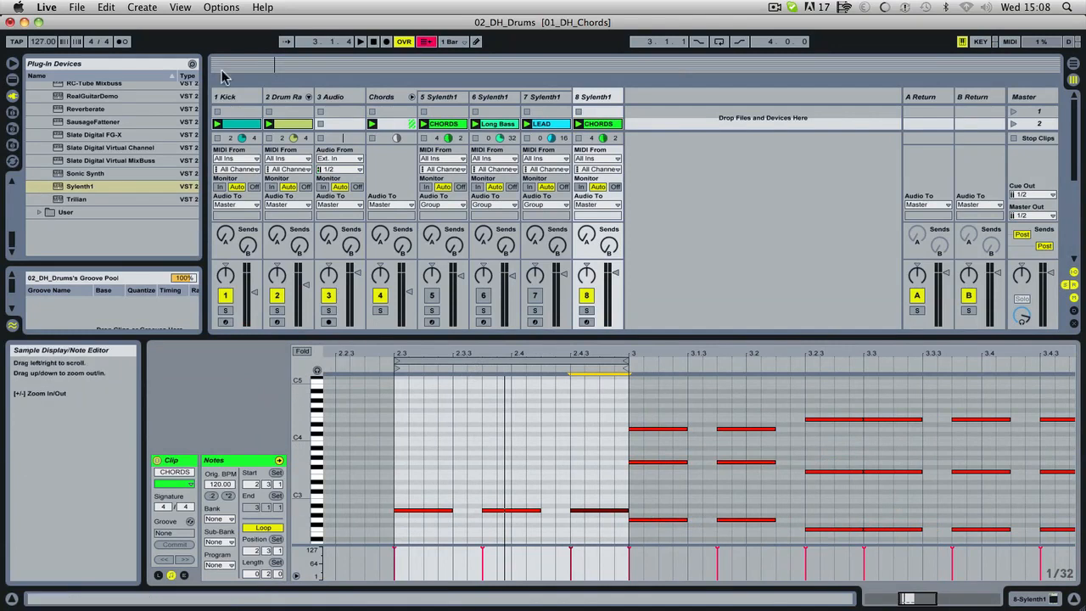
{"action": "left_click_drag", "start_coordinate": [414, 510], "coordinate": [433, 512]}
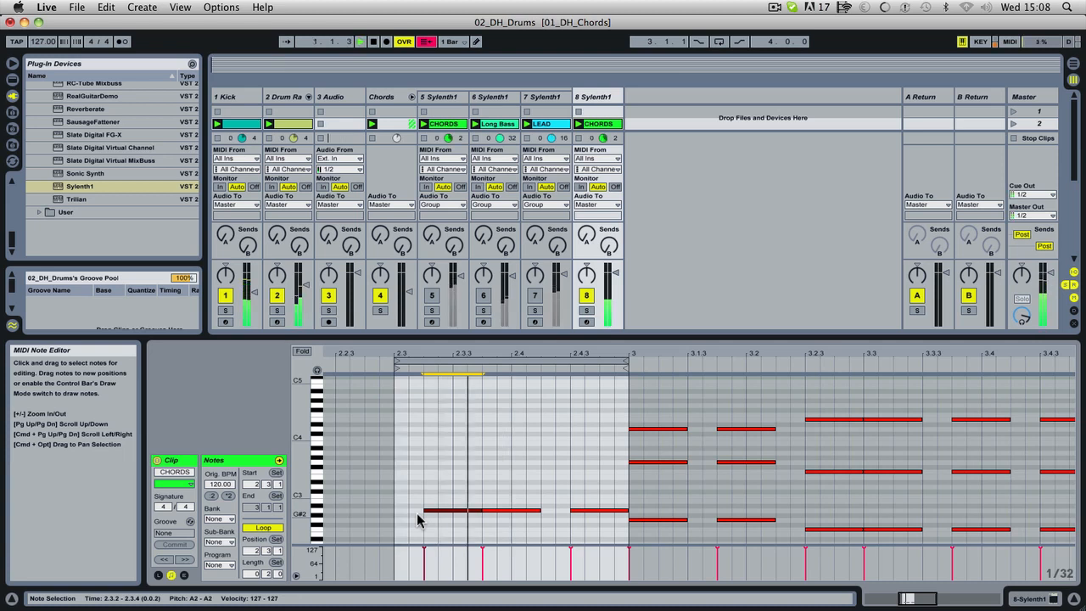
{"action": "left_click_drag", "start_coordinate": [464, 471], "coordinate": [516, 543]}
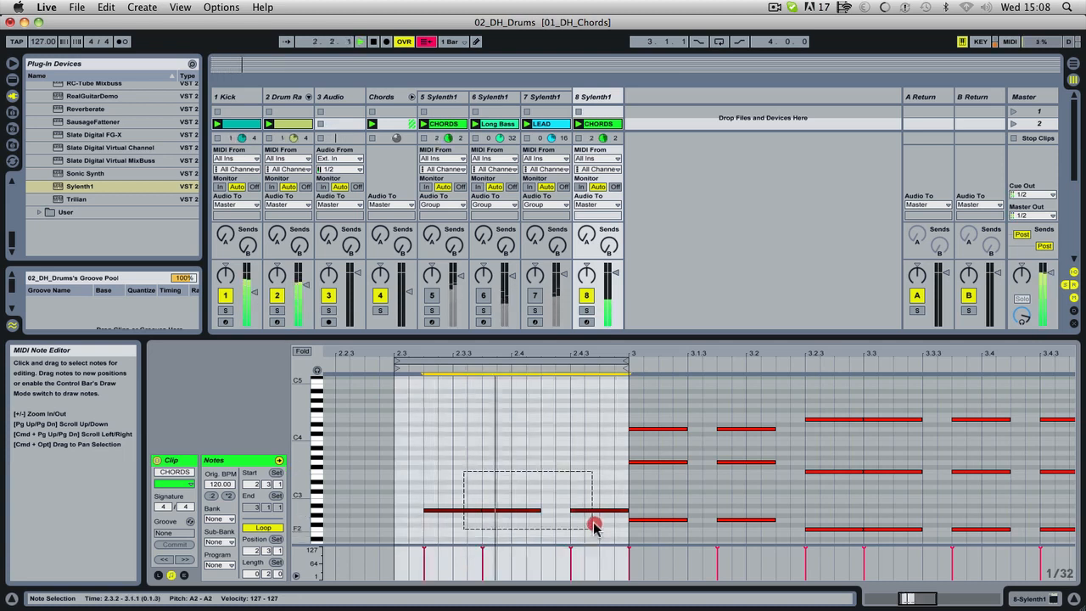
{"action": "left_click", "coordinate": [451, 484]}
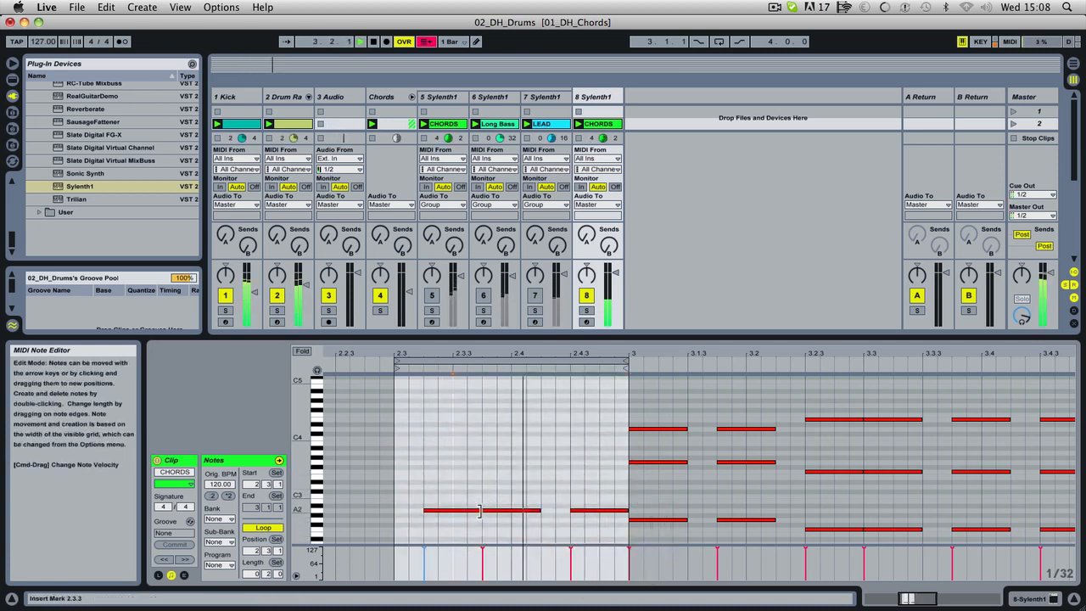
- Shorten the loop's three A2 notes, ending the first at 2.3.3, the second at 2.4.1 and the third just before bar 3
{"action": "left_click_drag", "start_coordinate": [481, 511], "coordinate": [454, 510]}
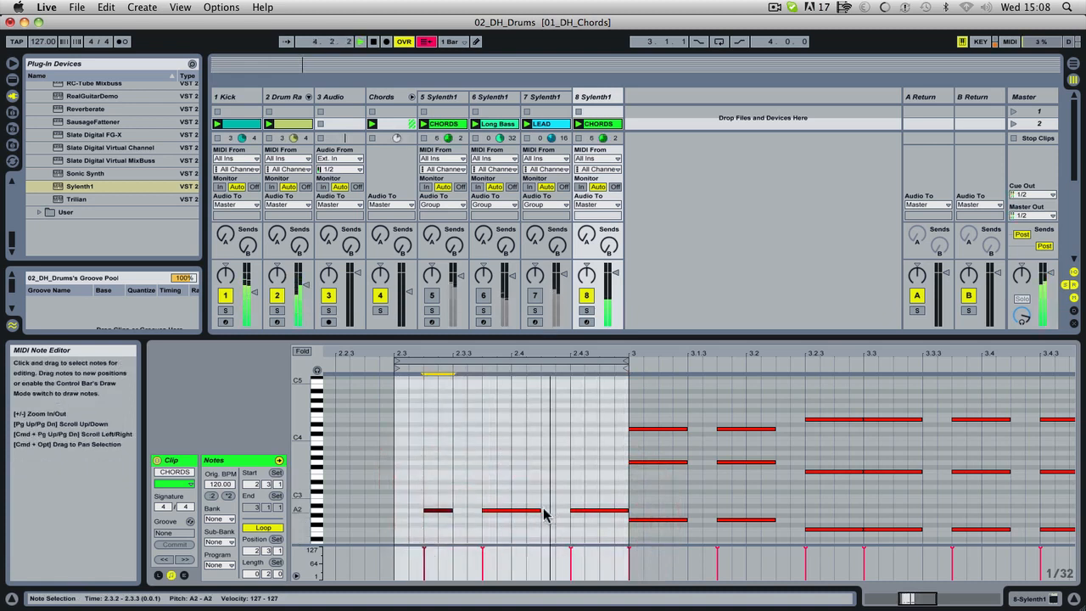
{"action": "left_click_drag", "start_coordinate": [540, 510], "coordinate": [523, 511]}
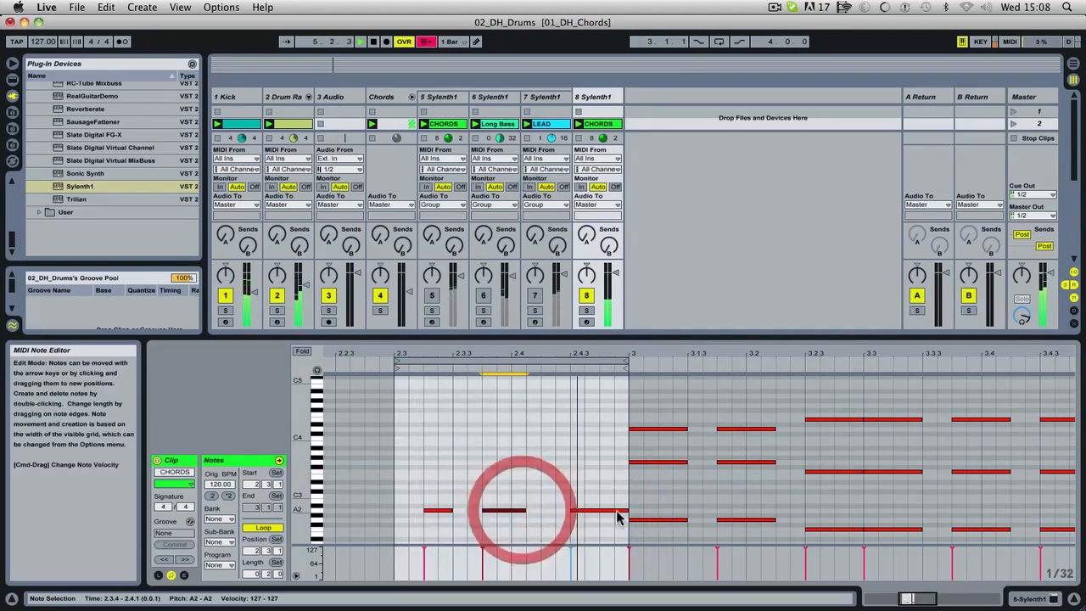
{"action": "left_click_drag", "start_coordinate": [627, 510], "coordinate": [613, 510]}
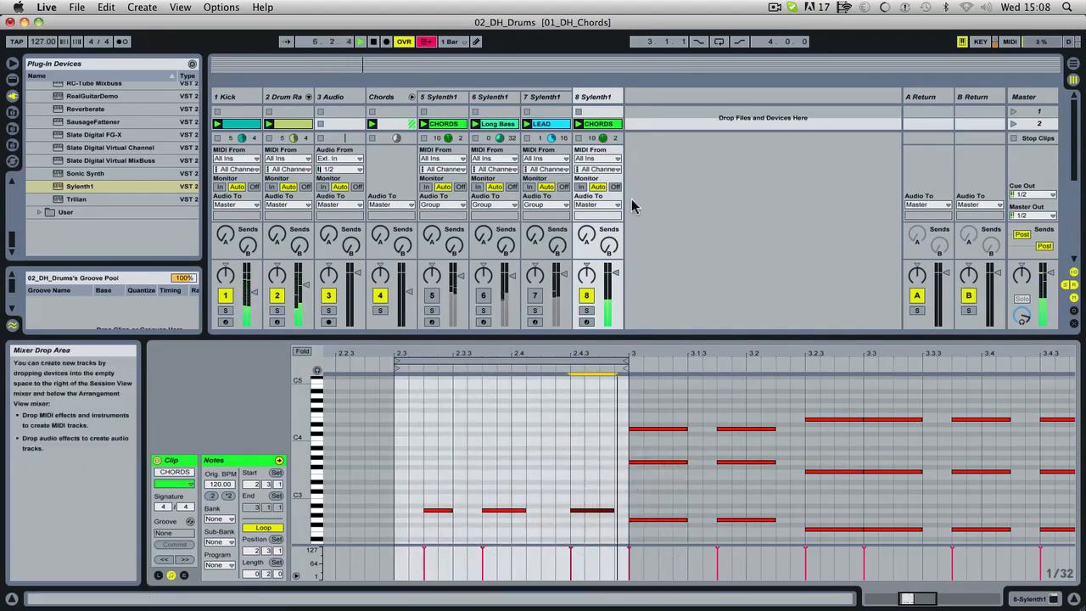
- Solo the 8 Sylenth1 track and open its Sylenth1 plug-in window
{"action": "left_click", "coordinate": [588, 312]}
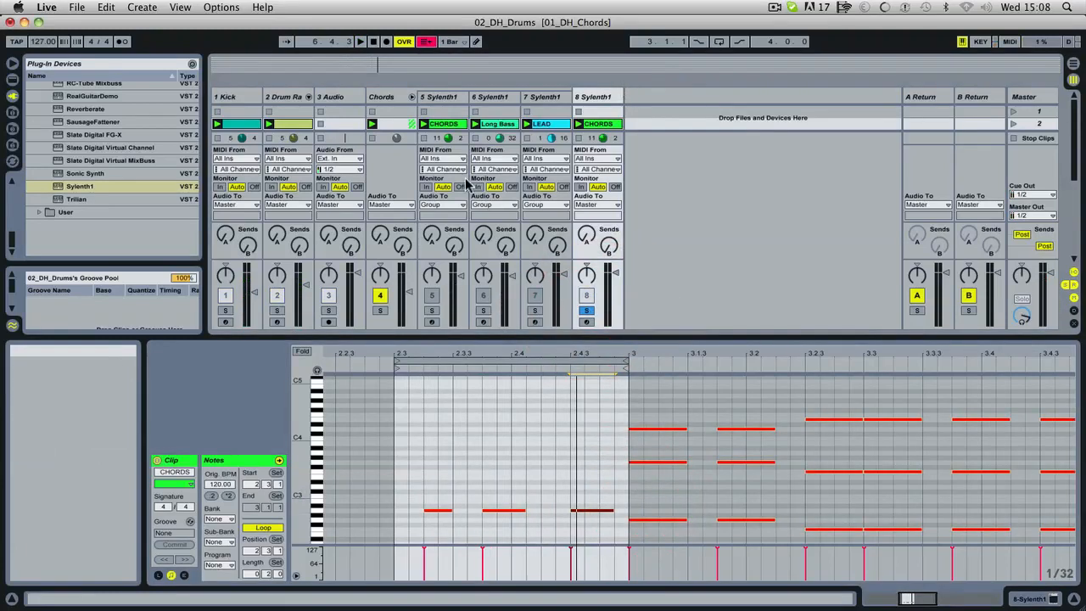
{"action": "left_click", "coordinate": [598, 96]}
{"action": "double_click", "coordinate": [598, 96]}
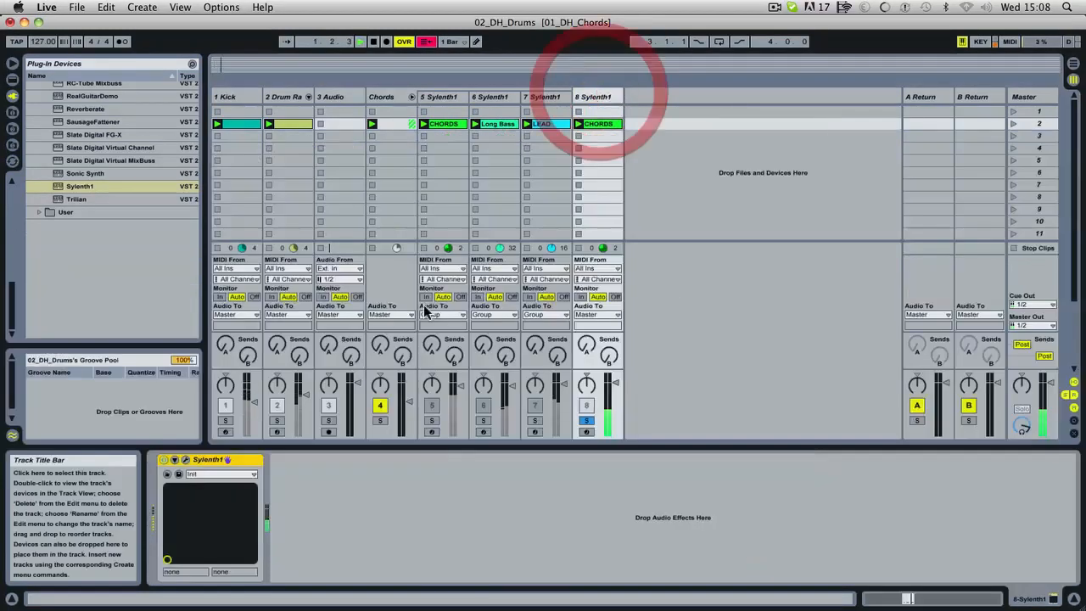
{"action": "left_click", "coordinate": [185, 459]}
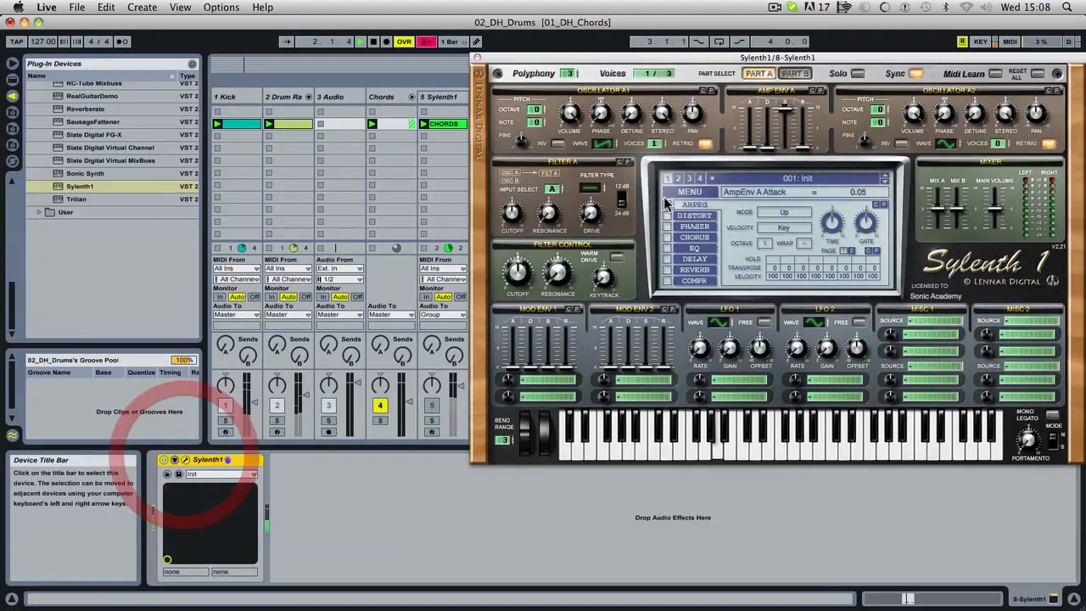
- Set Sylenth1's Oscillator A1 to a Pulse wave at octave -2
{"action": "left_click", "coordinate": [604, 141]}
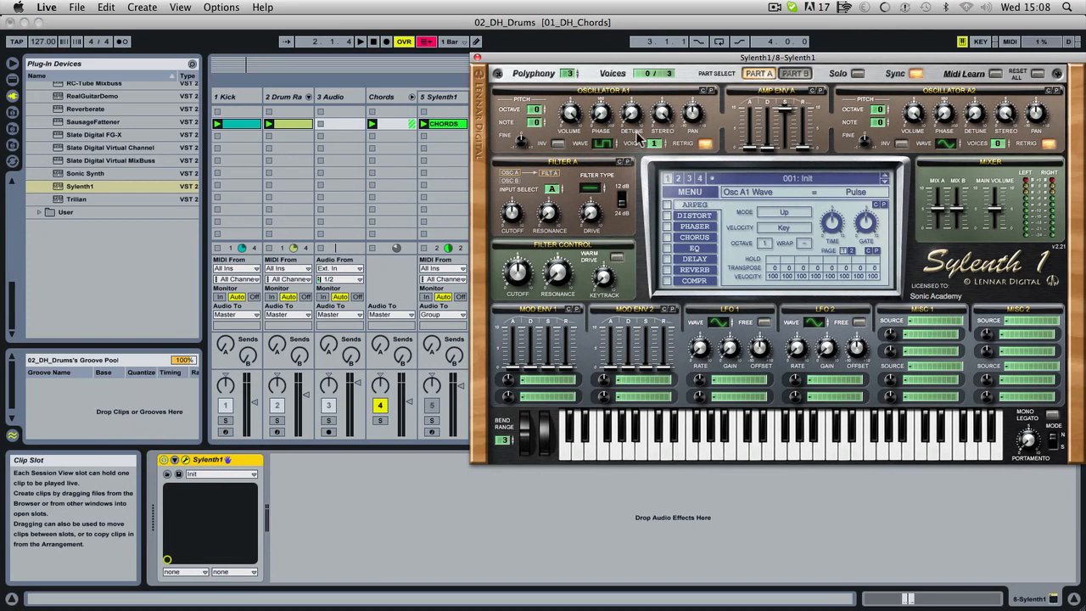
{"action": "key", "text": "space"}
{"action": "left_click_drag", "start_coordinate": [540, 117], "coordinate": [538, 135]}
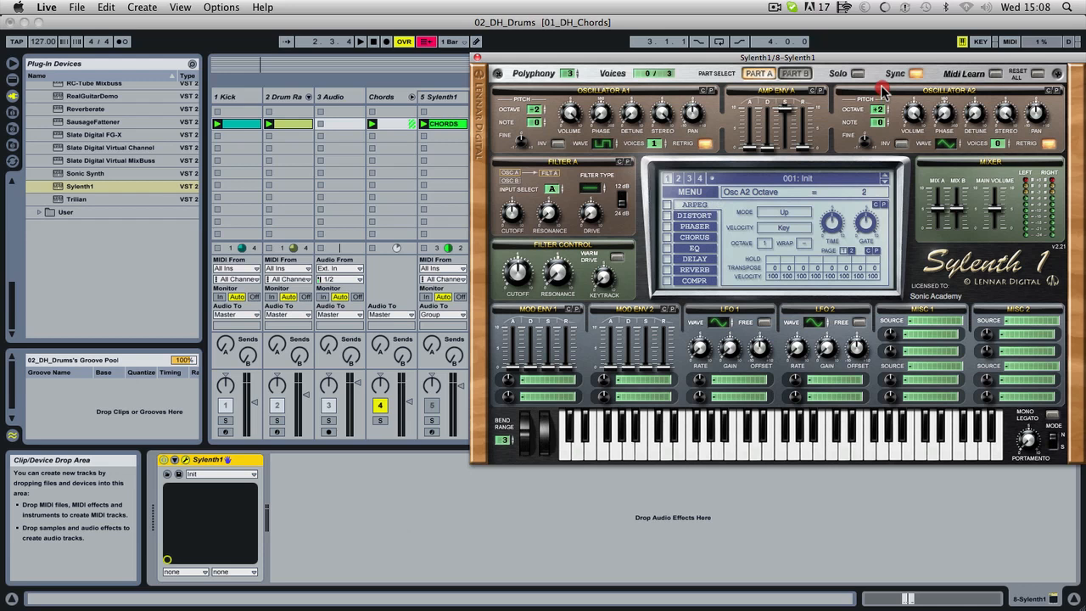
- Set Oscillator A2 to octave -2 with 8 voices
{"action": "left_click_drag", "start_coordinate": [883, 89], "coordinate": [881, 153]}
{"action": "left_click_drag", "start_coordinate": [1006, 148], "coordinate": [1016, 52]}
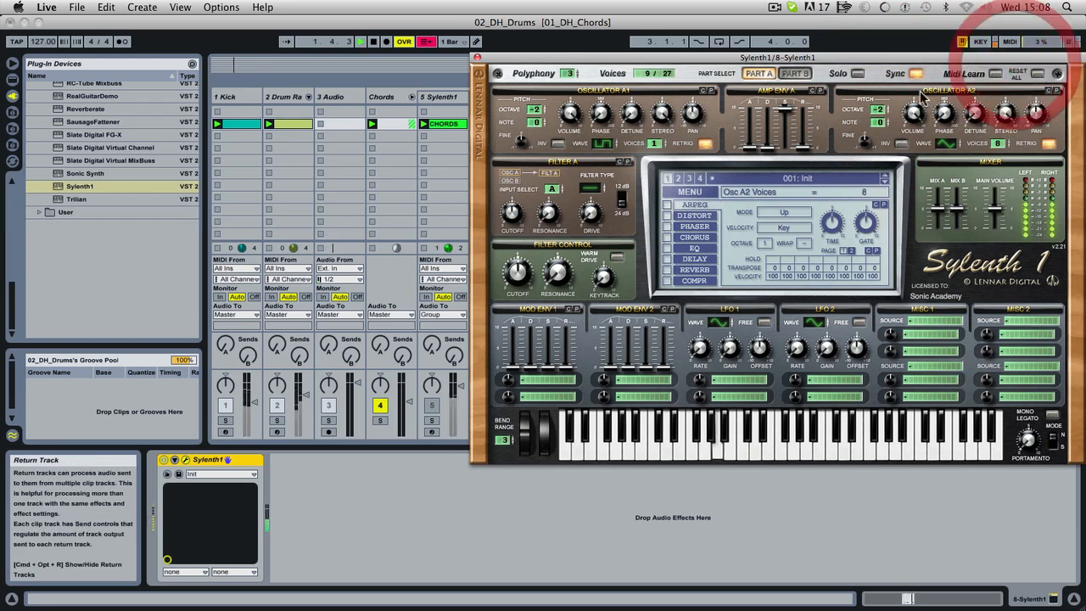
- Set Filter A's type to Lowpass and assign Mod Env 1 to Cutoff AB
{"action": "left_click", "coordinate": [557, 270]}
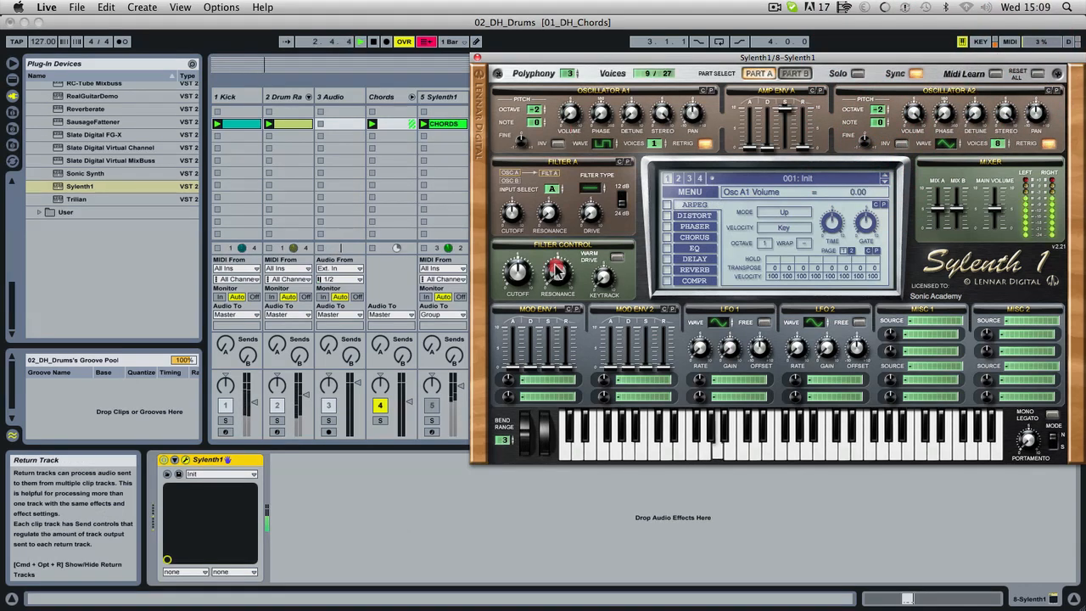
{"action": "left_click", "coordinate": [556, 188]}
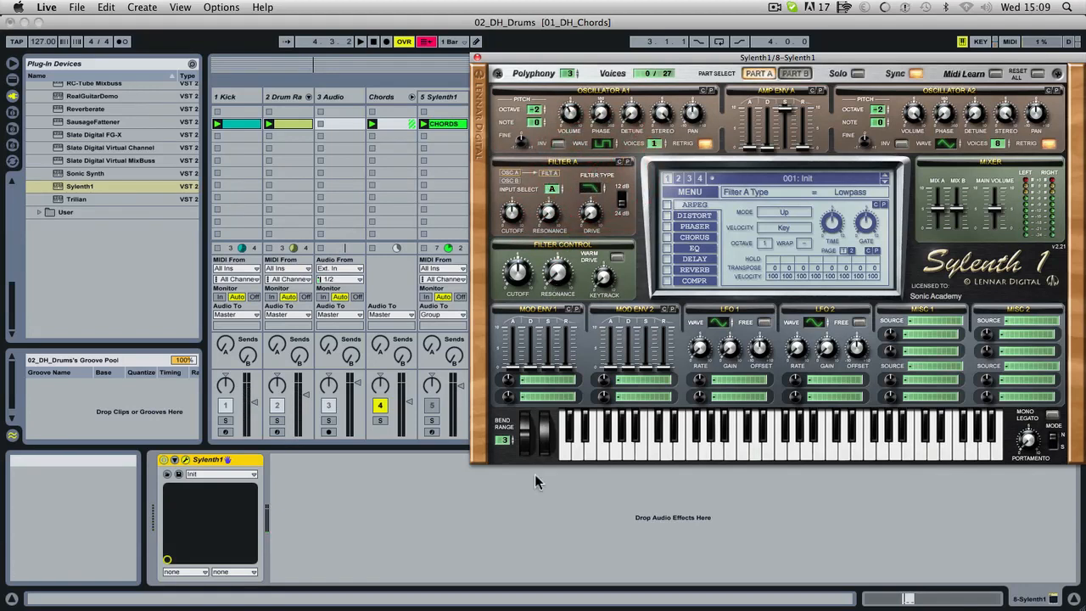
{"action": "left_click", "coordinate": [542, 384]}
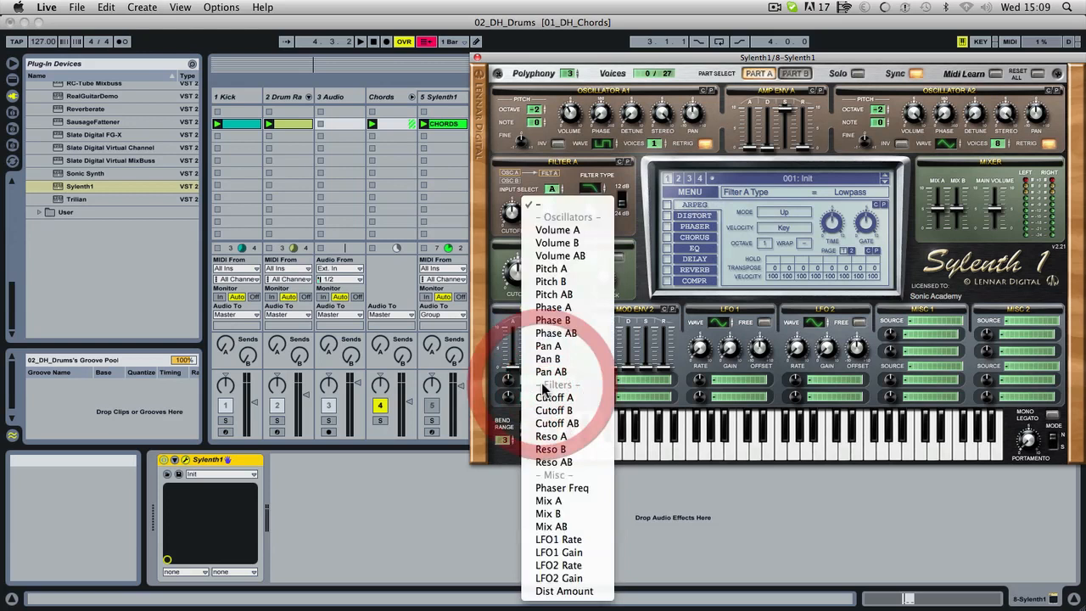
{"action": "left_click", "coordinate": [557, 423]}
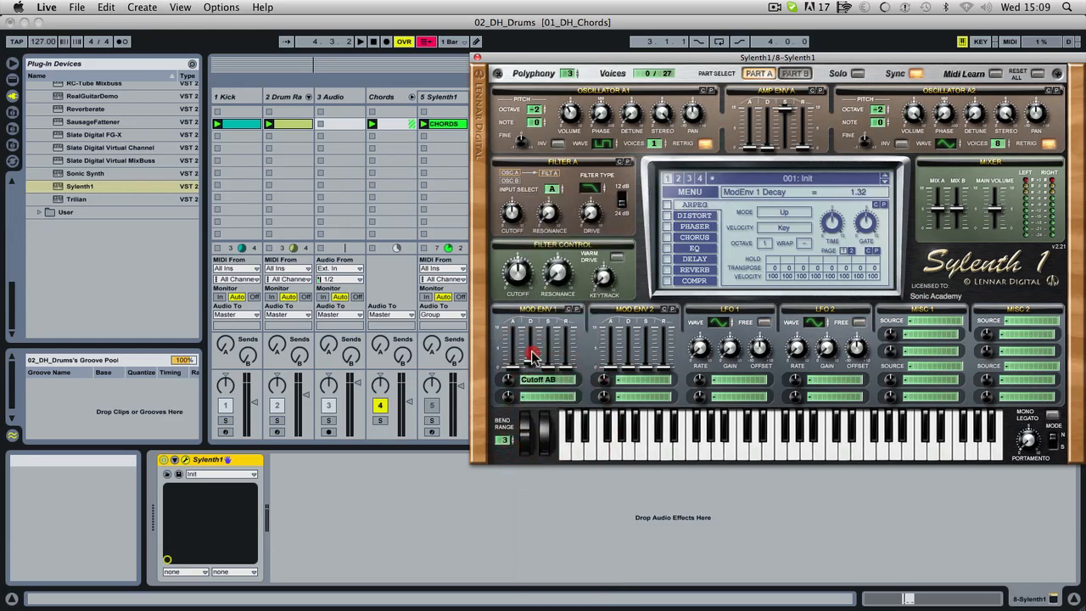
- Set Mod Env 1 to about 1.3 decay, about 2.5 amount and a short release, and lower the filter control cutoff to about 45 Hz
{"action": "left_click_drag", "start_coordinate": [532, 356], "coordinate": [511, 389]}
{"action": "key", "text": "space"}
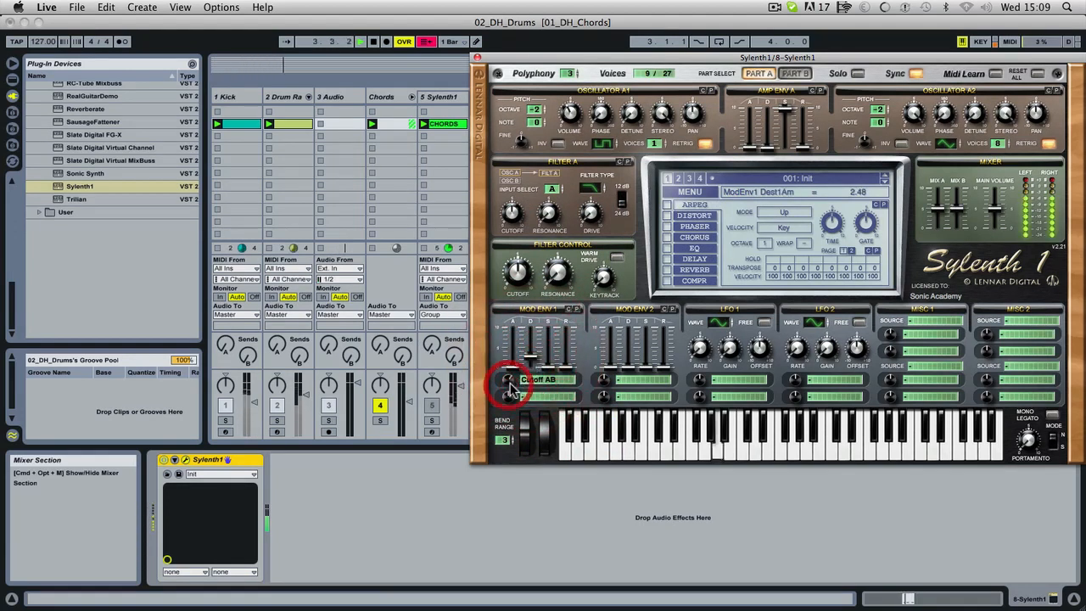
{"action": "left_click_drag", "start_coordinate": [567, 367], "coordinate": [565, 357]}
{"action": "mouse_move", "coordinate": [518, 277]}
{"action": "left_mouse_down"}
{"action": "mouse_move", "coordinate": [521, 316]}
{"action": "mouse_move", "coordinate": [523, 291]}
{"action": "left_mouse_up"}
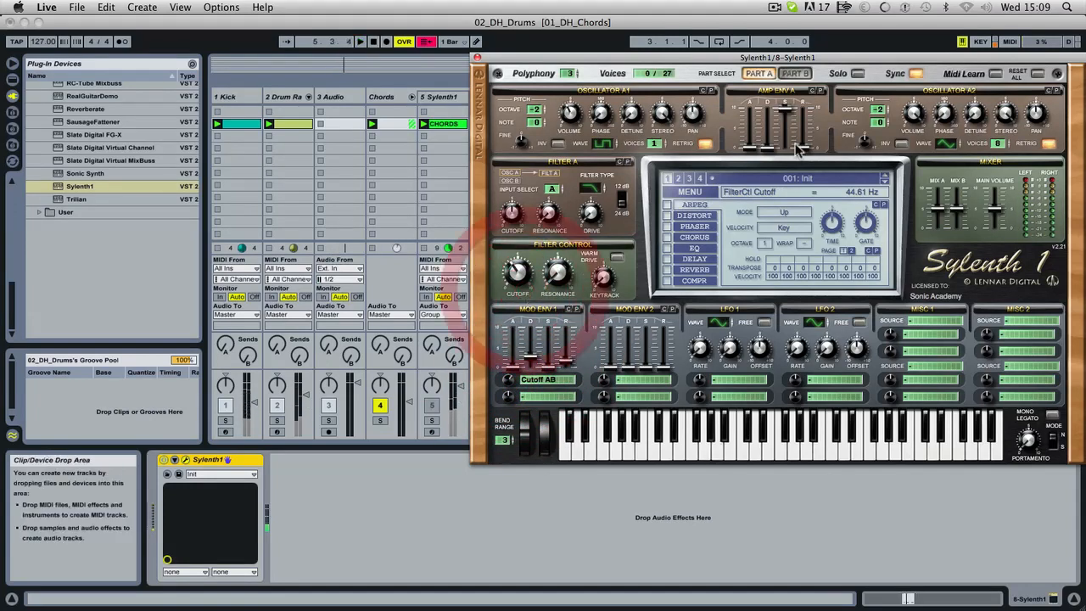
- Shape Amp Env A with a decay of about 4.4, a sustain of about 3.8 and a short release
{"action": "left_click_drag", "start_coordinate": [790, 112], "coordinate": [758, 301]}
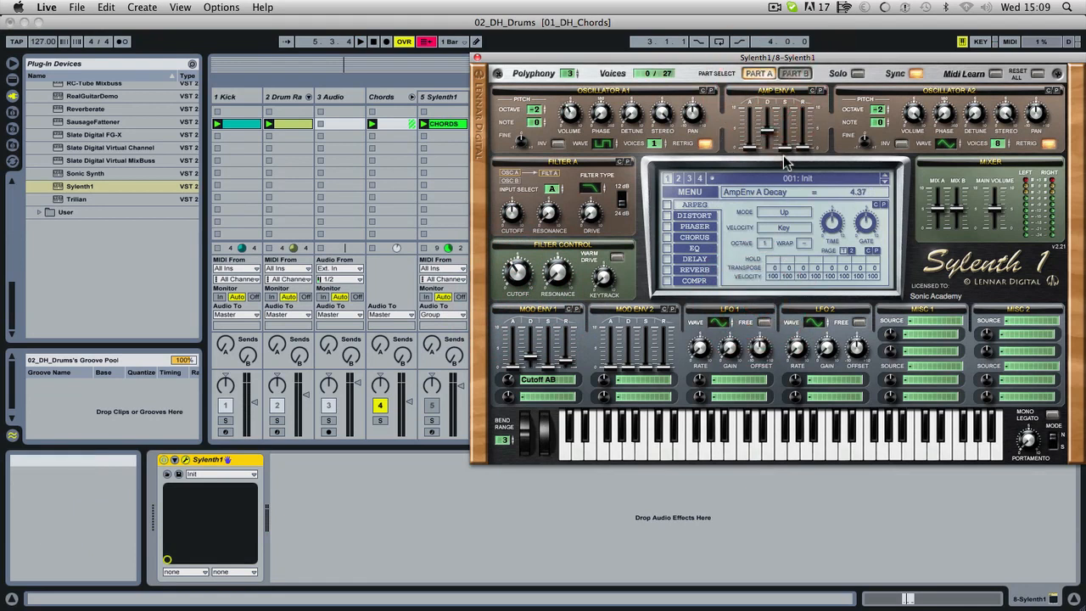
{"action": "left_click_drag", "start_coordinate": [783, 153], "coordinate": [802, 108]}
{"action": "key", "text": "space"}
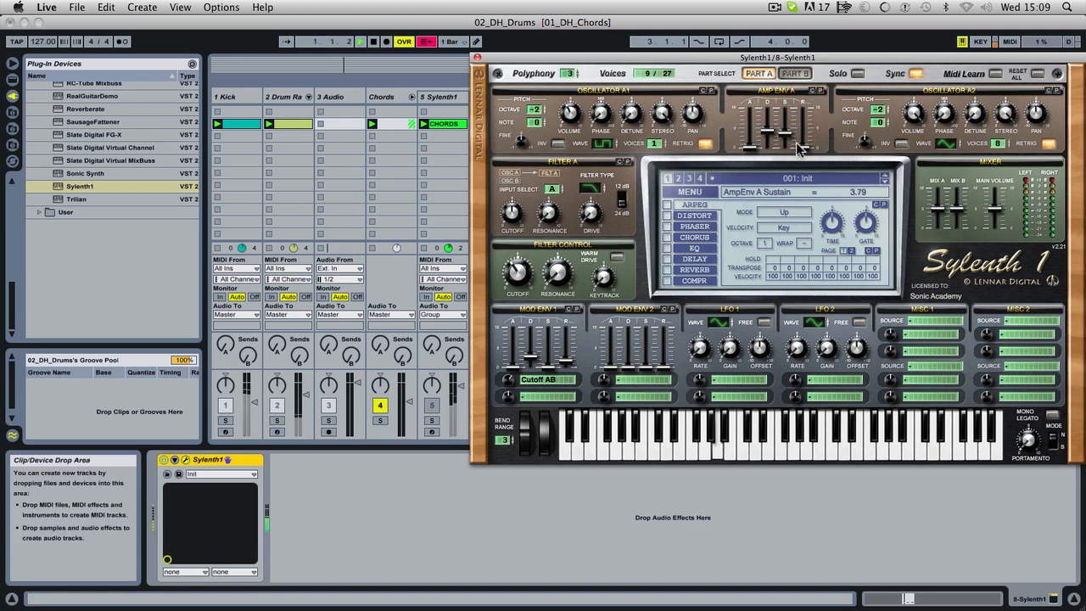
{"action": "left_click_drag", "start_coordinate": [802, 148], "coordinate": [806, 130]}
- Adjust Mod Env 1's cutoff amount to about 2.2 and the filter control cutoff to about 21 Hz, and close the plug-in window
{"action": "left_click", "coordinate": [515, 270]}
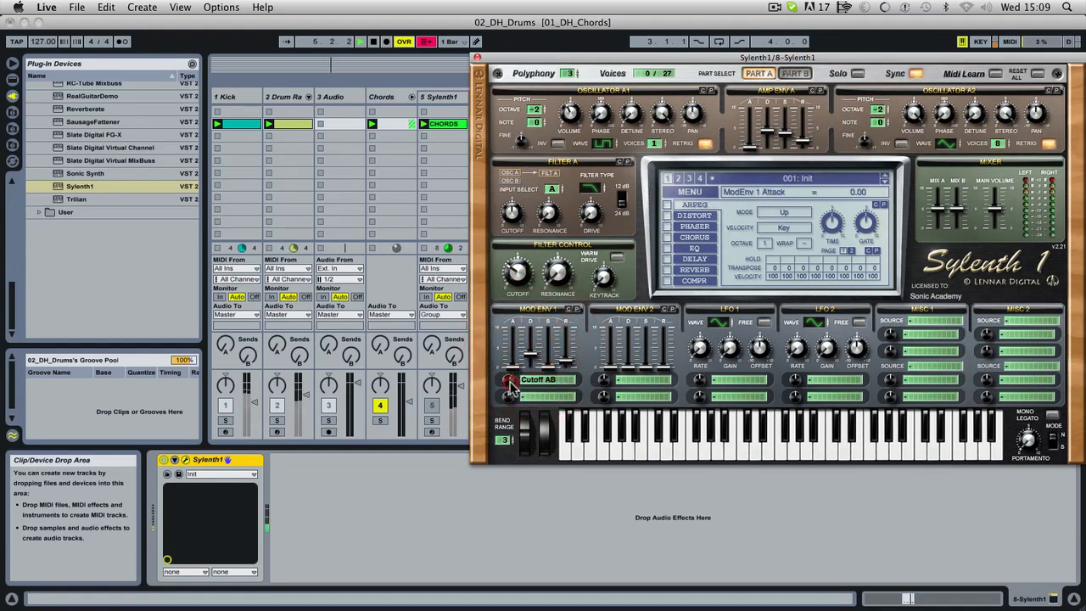
{"action": "left_click_drag", "start_coordinate": [510, 386], "coordinate": [511, 388]}
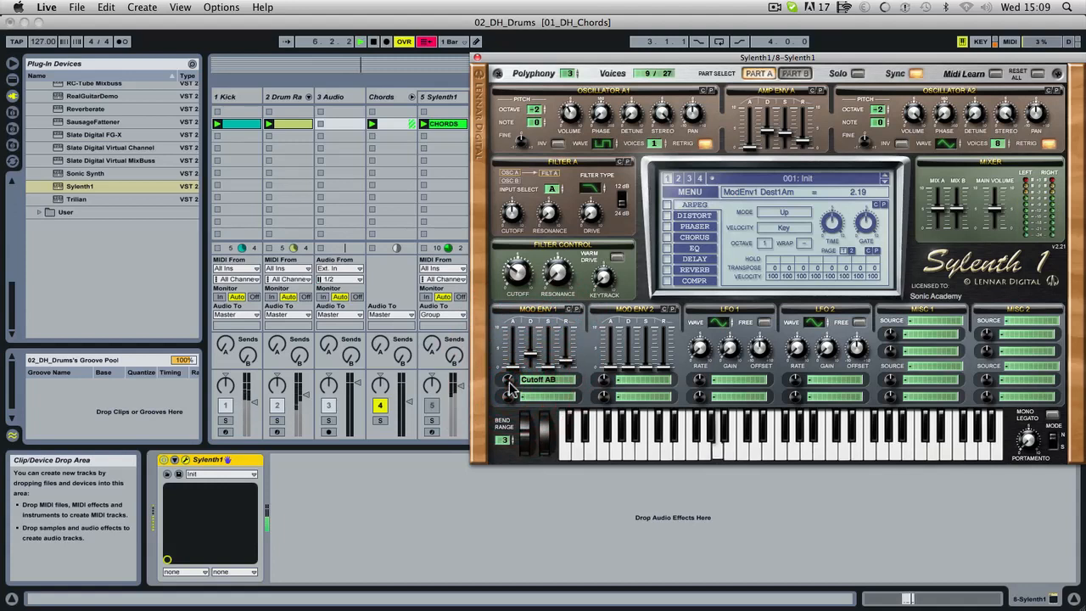
{"action": "left_click_drag", "start_coordinate": [518, 277], "coordinate": [518, 277]}
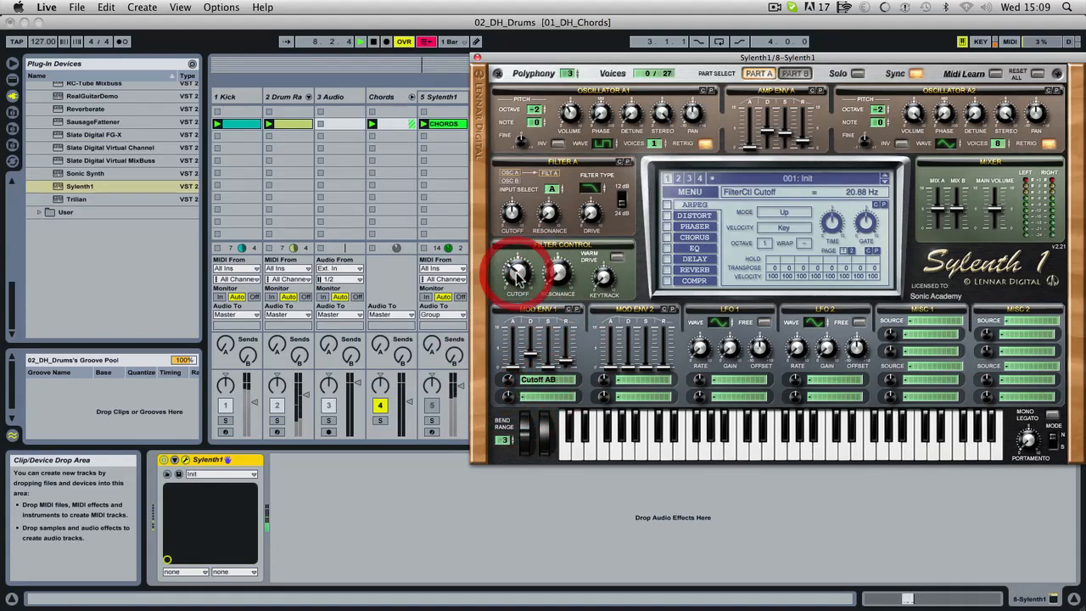
{"action": "left_click", "coordinate": [477, 56]}
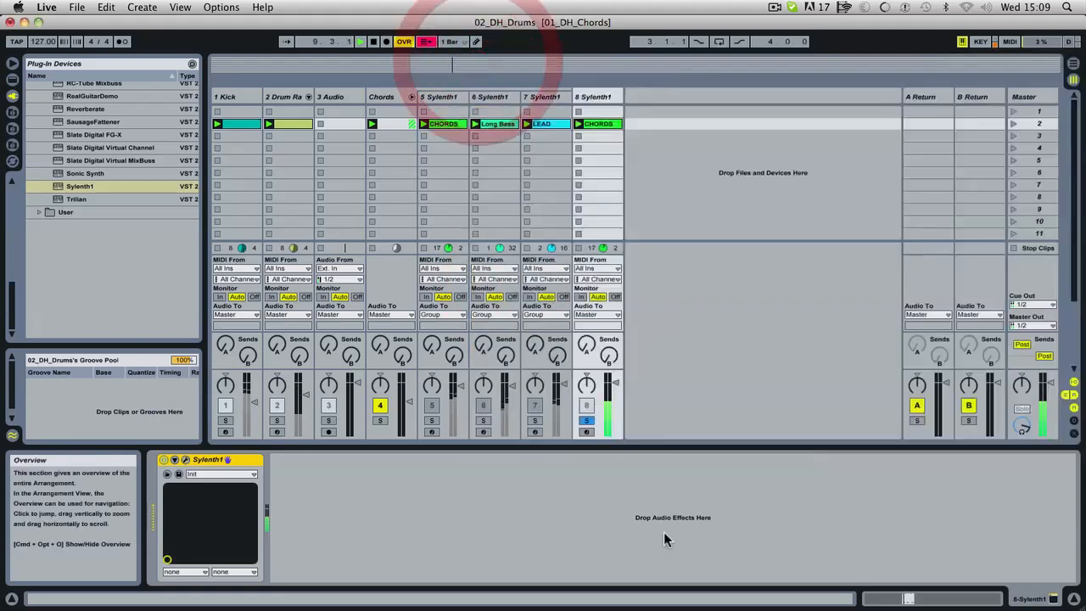
- Solo the 1 Kick and 2 Drum Rack tracks alongside 8 Sylenth1 and audition them together
{"action": "left_click", "coordinate": [225, 420]}
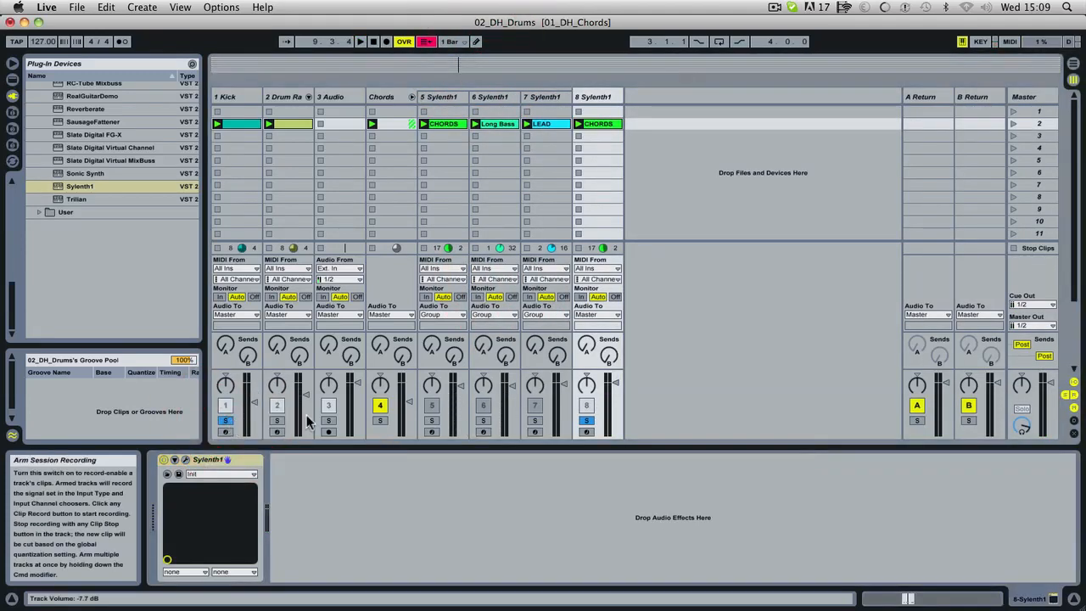
{"action": "key", "text": "space"}
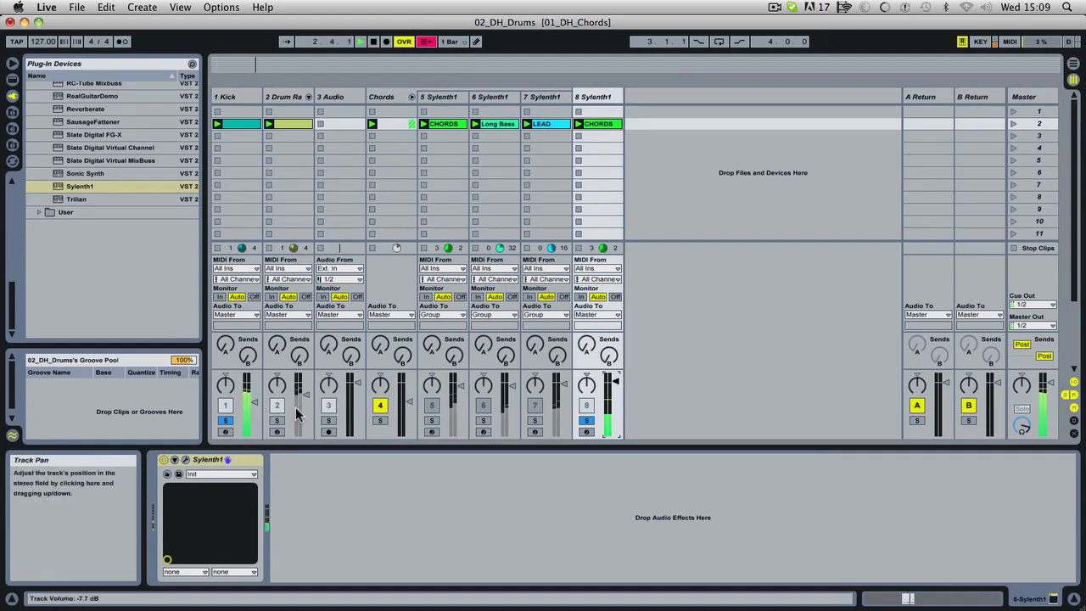
{"action": "left_click", "coordinate": [276, 420]}
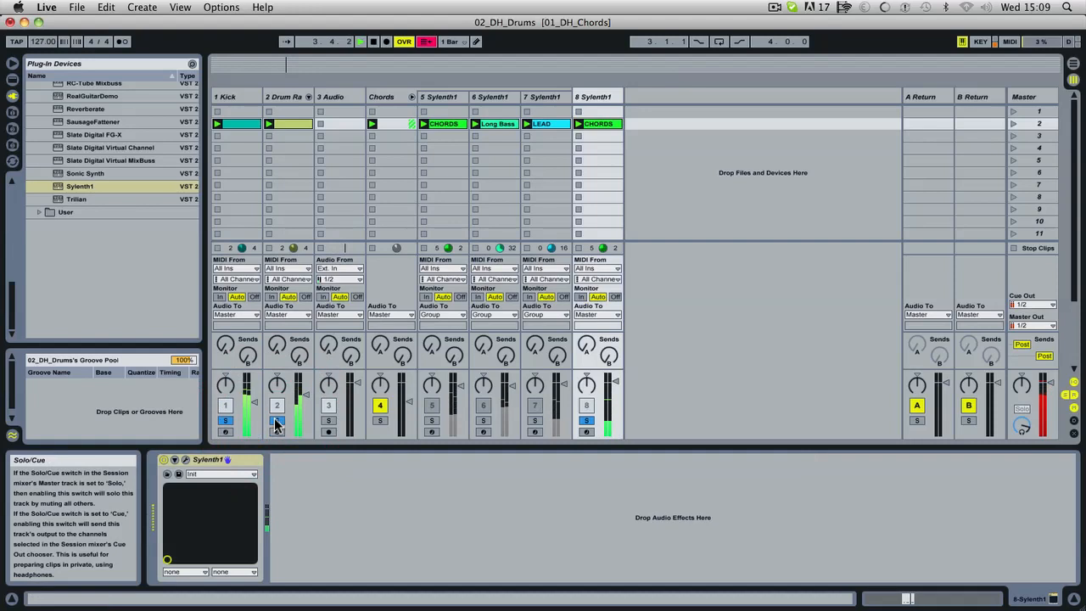
{"action": "key", "text": "space"}
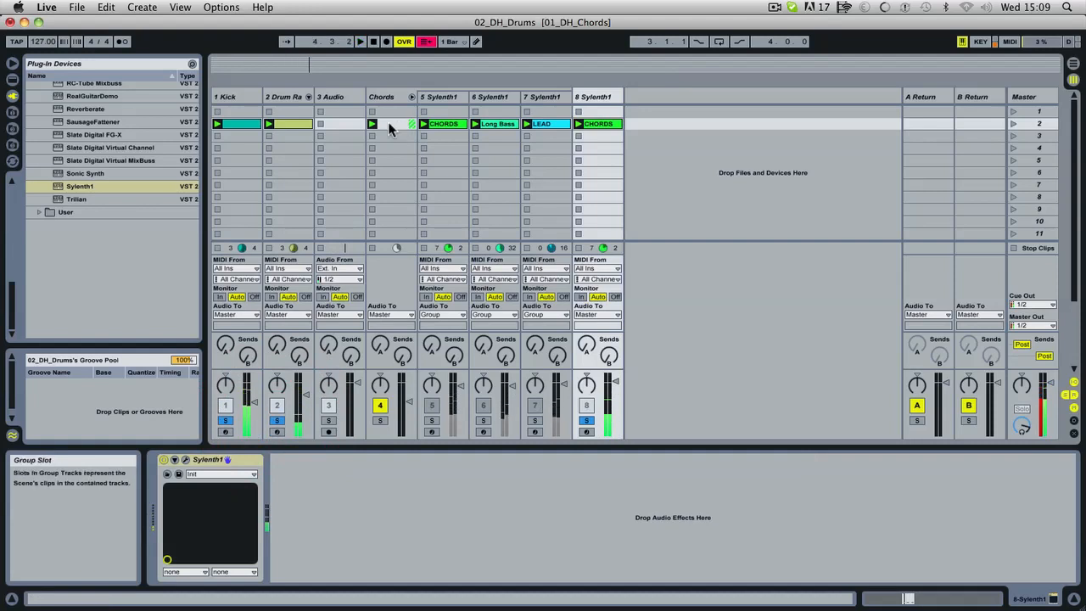
- Unfold the Drum Rack's chains, solo only its Tom 4 chain instead of the whole rack, and play the loop
{"action": "left_click", "coordinate": [307, 97]}
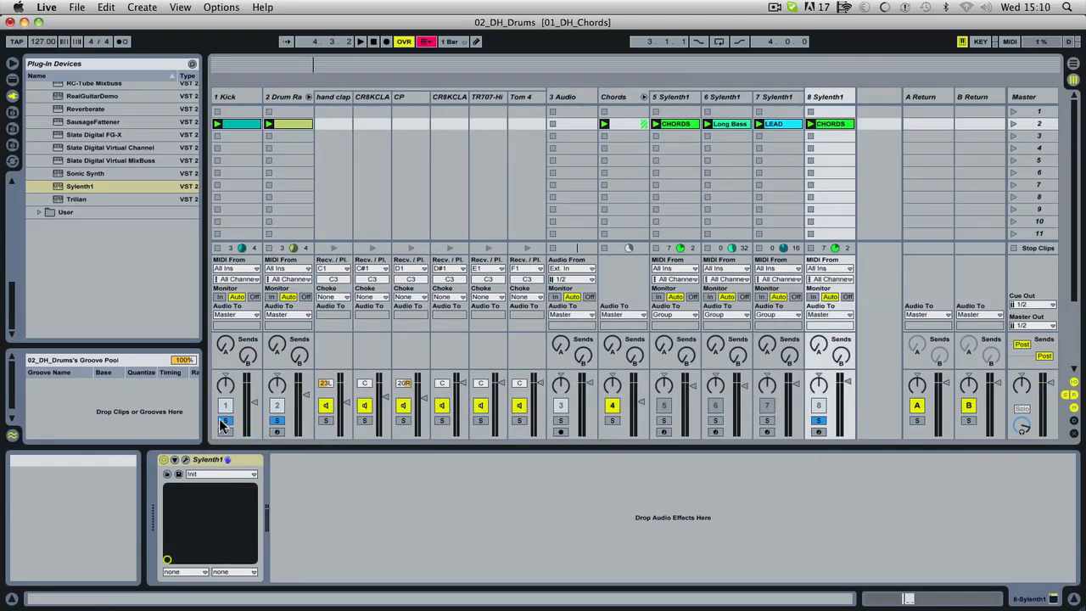
{"action": "left_click", "coordinate": [278, 421]}
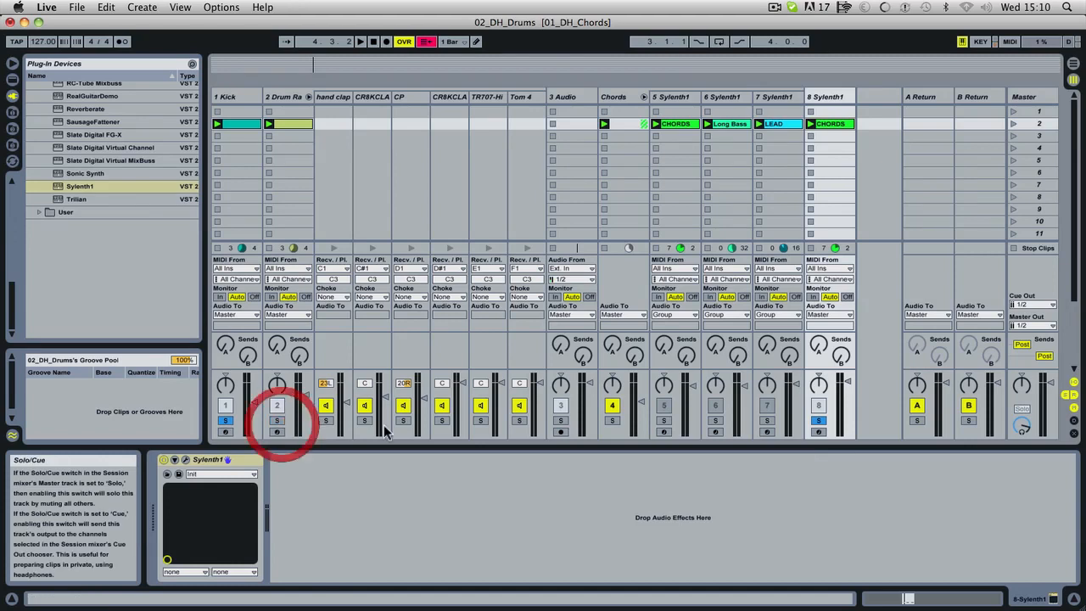
{"action": "left_click", "coordinate": [519, 421]}
{"action": "key", "text": "space"}
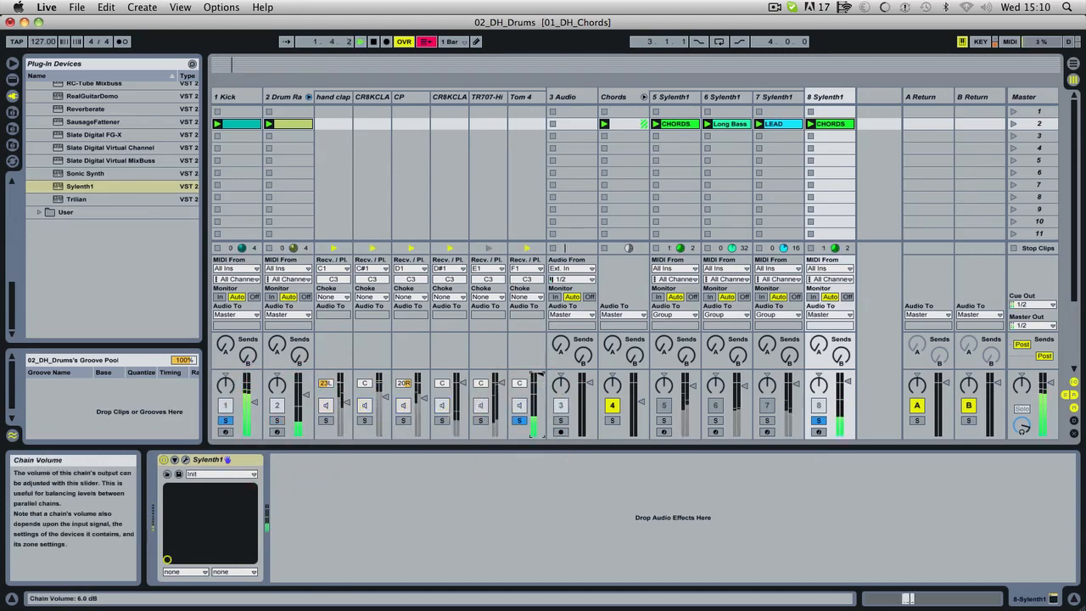
- Show the Tom 4 chain's sample settings, unsolo the 1 Kick track, and play the loop with the bass
{"action": "left_click", "coordinate": [522, 97]}
{"action": "key", "text": "space"}
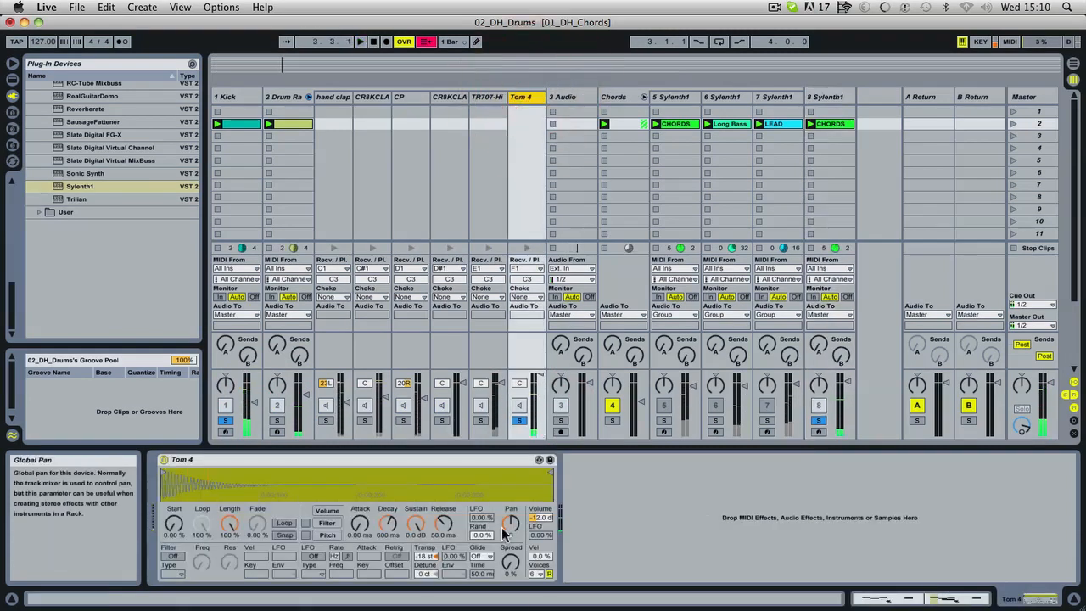
{"action": "left_click", "coordinate": [225, 420]}
{"action": "key", "text": "space"}
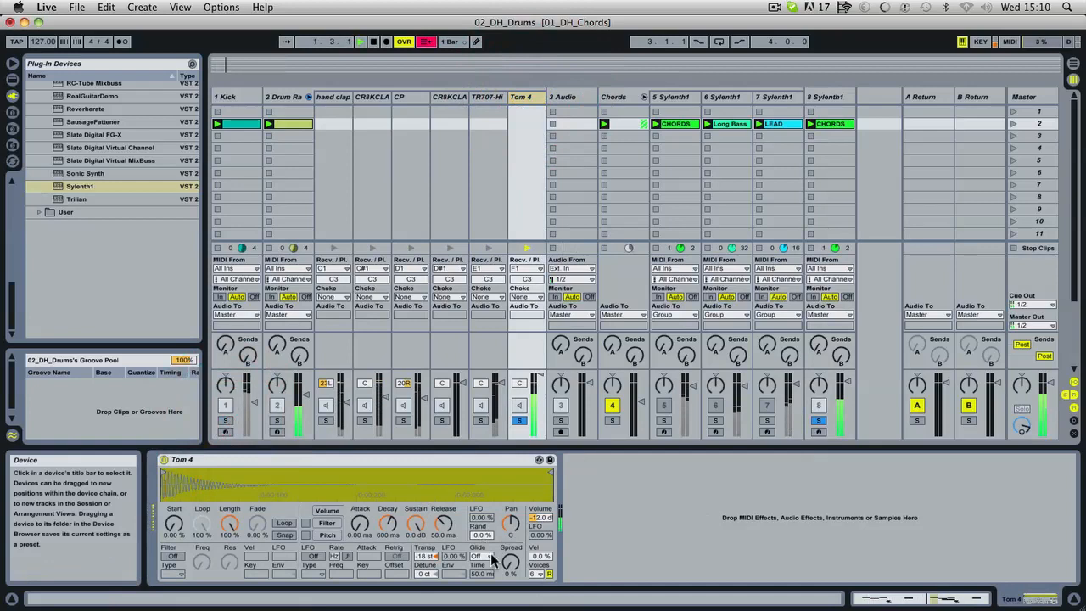
- Try transposing the Tom 4 sample up to +12 and +13 st, and then down to +6 st, against the bass loop
{"action": "mouse_move", "coordinate": [421, 558]}
{"action": "left_mouse_down"}
{"action": "mouse_move", "coordinate": [421, 580]}
{"action": "mouse_move", "coordinate": [421, 549]}
{"action": "left_mouse_up"}
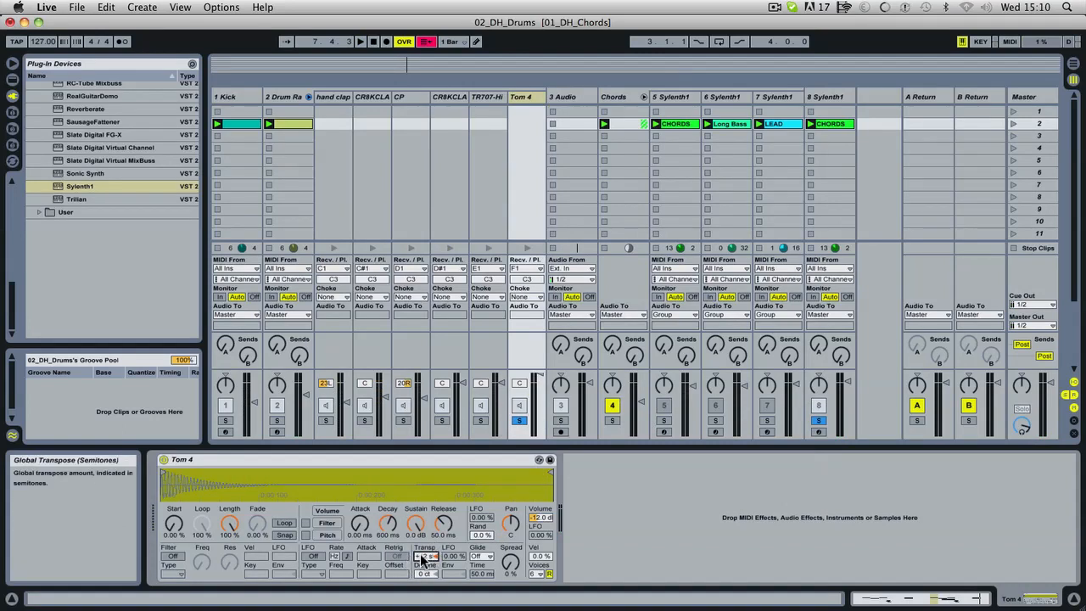
{"action": "key", "text": "space"}
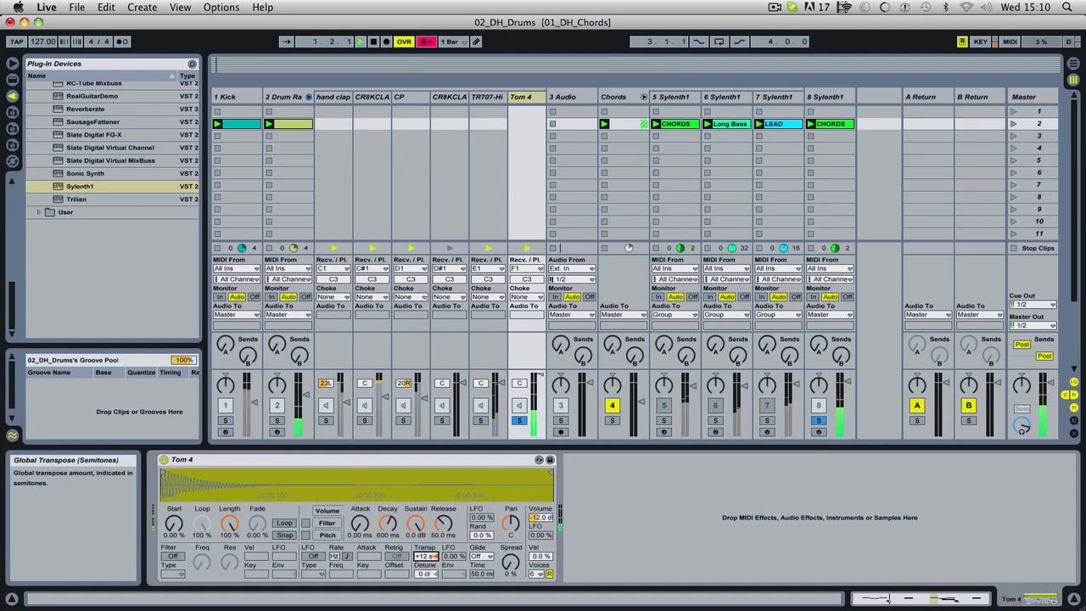
{"action": "left_click_drag", "start_coordinate": [425, 562], "coordinate": [424, 557]}
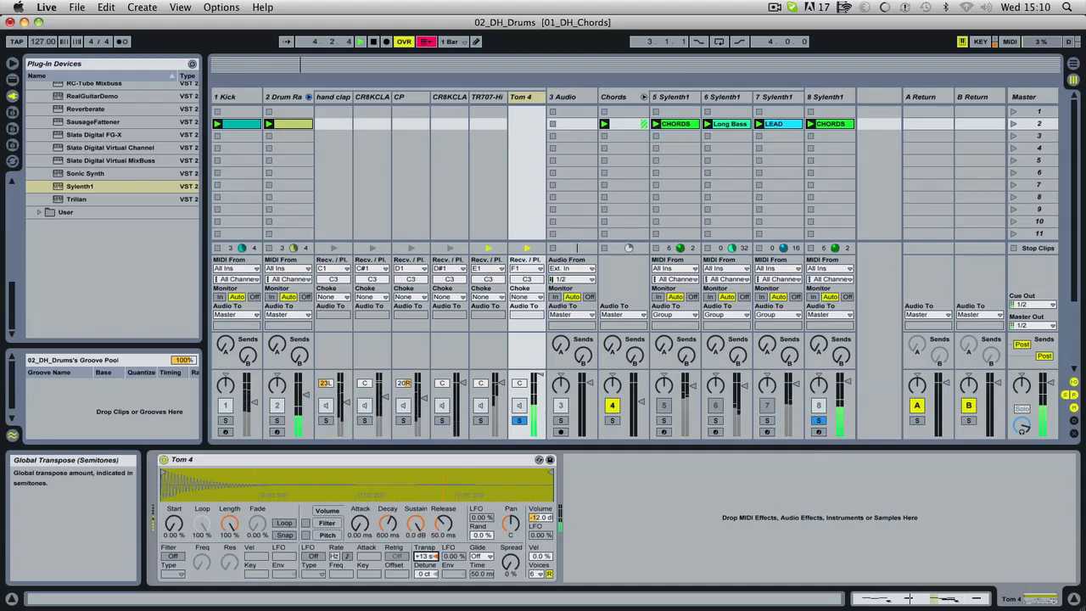
{"action": "left_click_drag", "start_coordinate": [424, 557], "coordinate": [424, 552]}
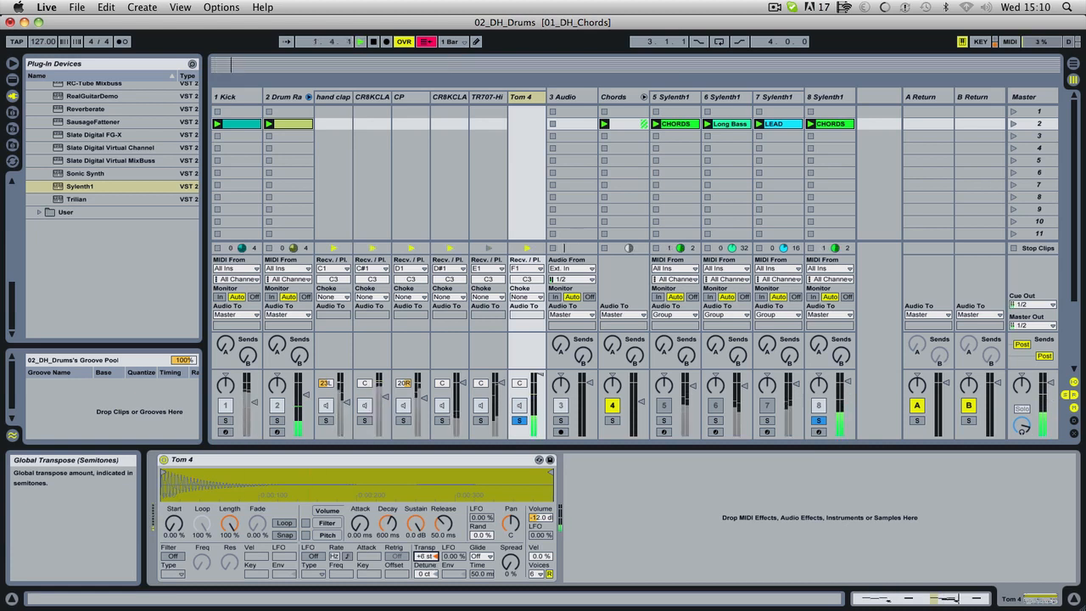
- Set Tom 4's detune to +46 ct and its transpose to -18 st, auditioning it against the bass
{"action": "left_click", "coordinate": [425, 572]}
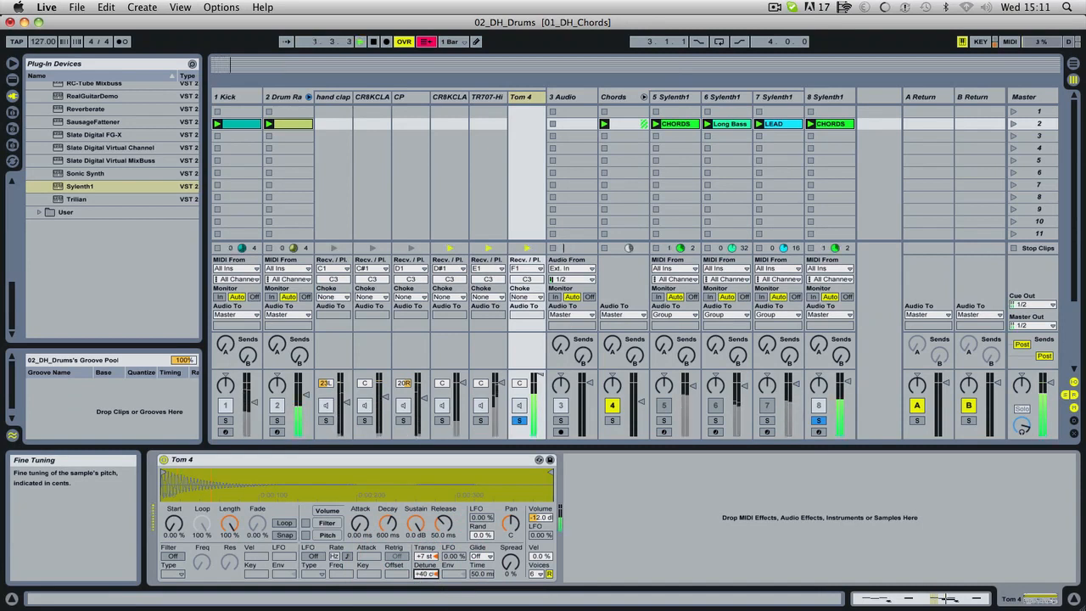
{"action": "left_click_drag", "start_coordinate": [424, 575], "coordinate": [421, 557]}
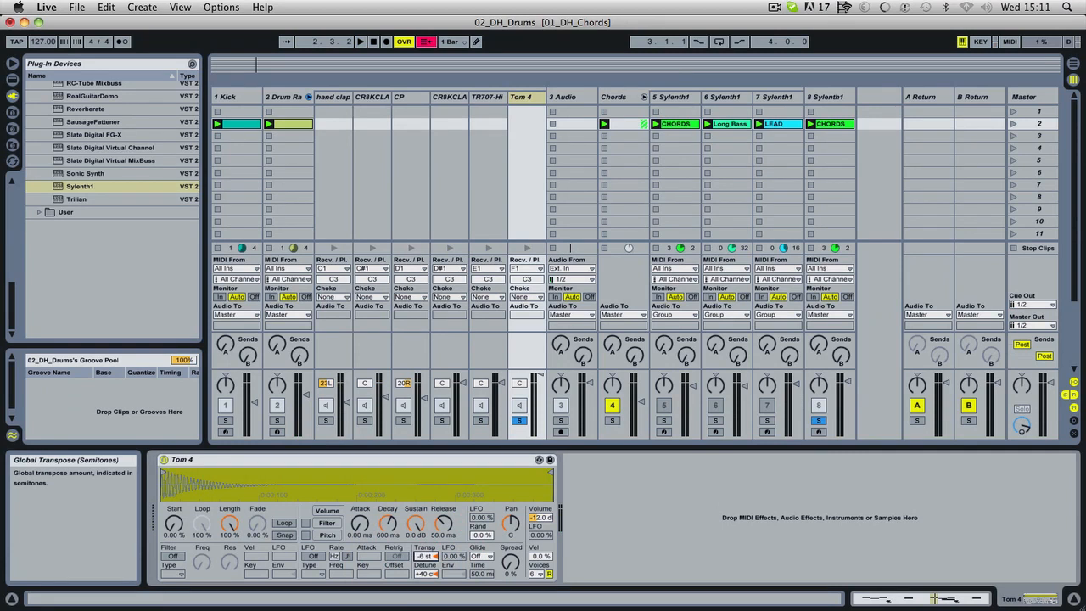
{"action": "key", "text": "space"}
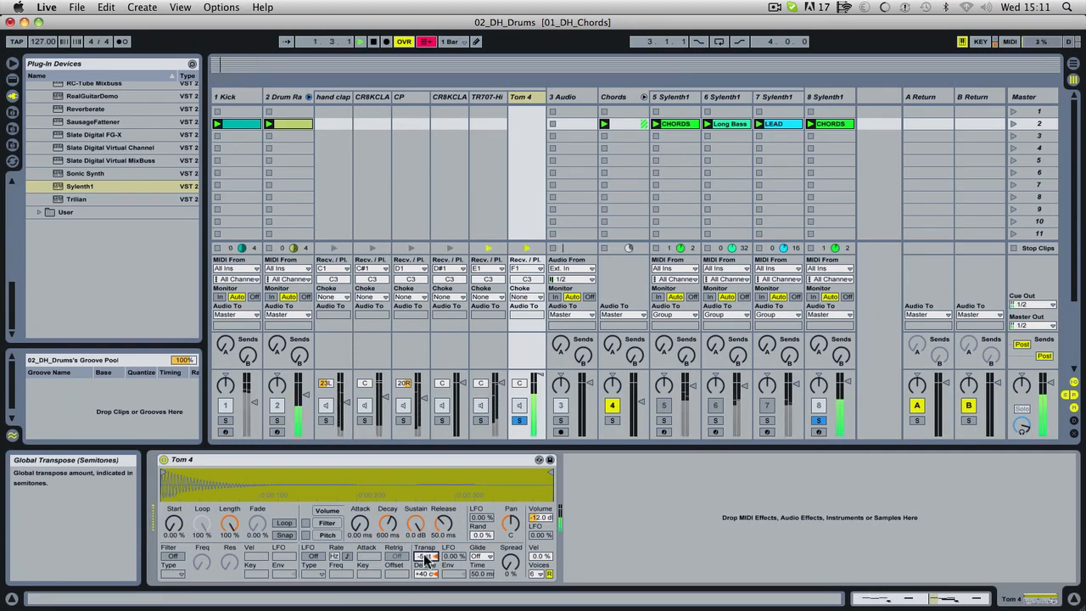
{"action": "left_click_drag", "start_coordinate": [424, 559], "coordinate": [424, 568]}
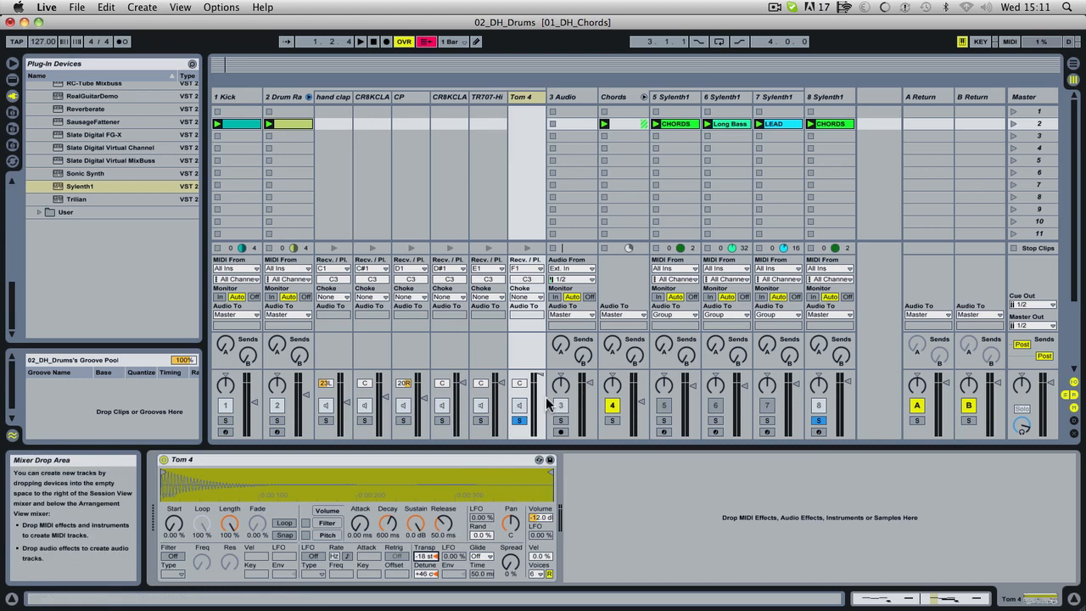
{"action": "key", "text": "space"}
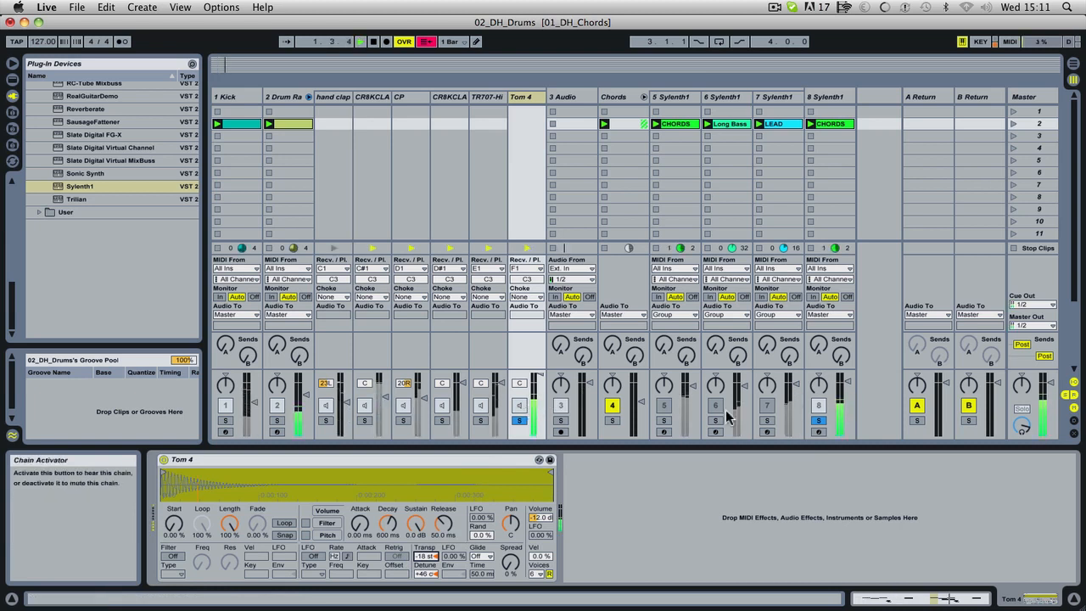
- Unsolo the Tom 4 chain and the 8 Sylenth1 track, and fold the Drum Rack's chains
{"action": "left_click", "coordinate": [519, 420]}
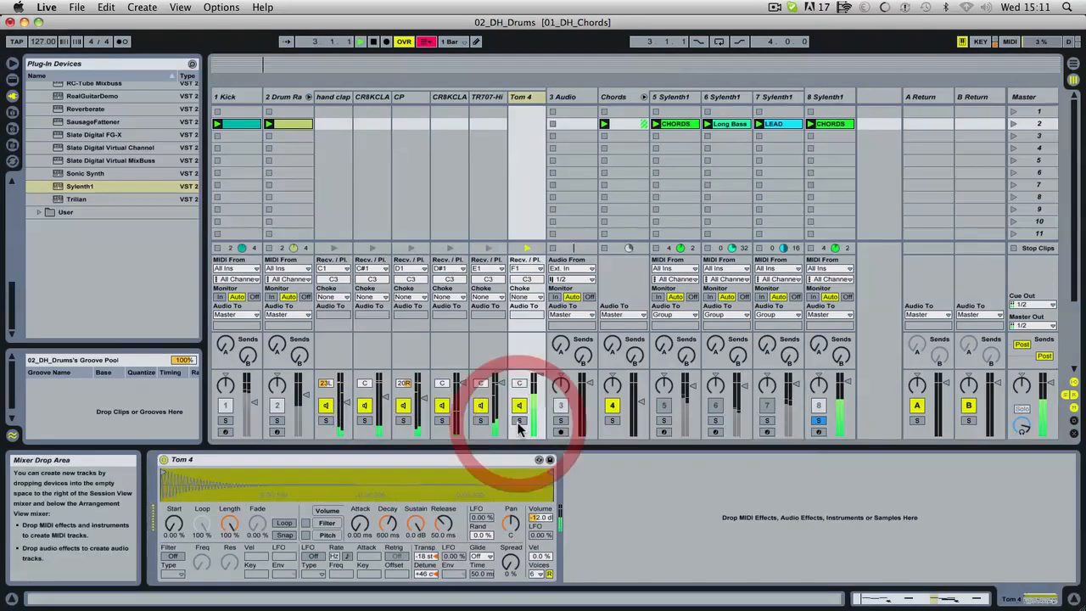
{"action": "left_click", "coordinate": [820, 421]}
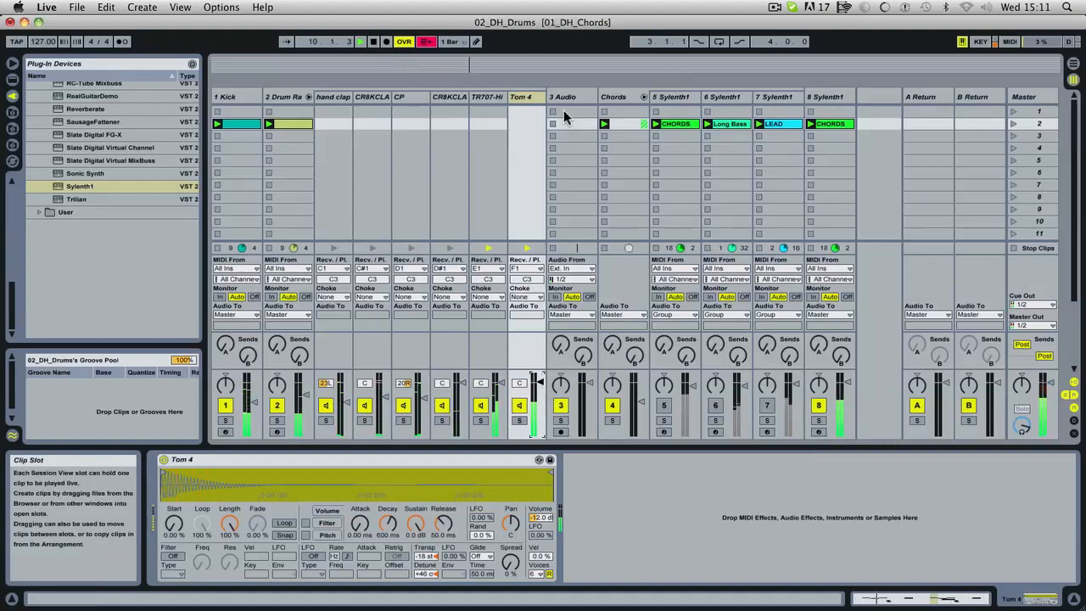
{"action": "left_click", "coordinate": [307, 95]}
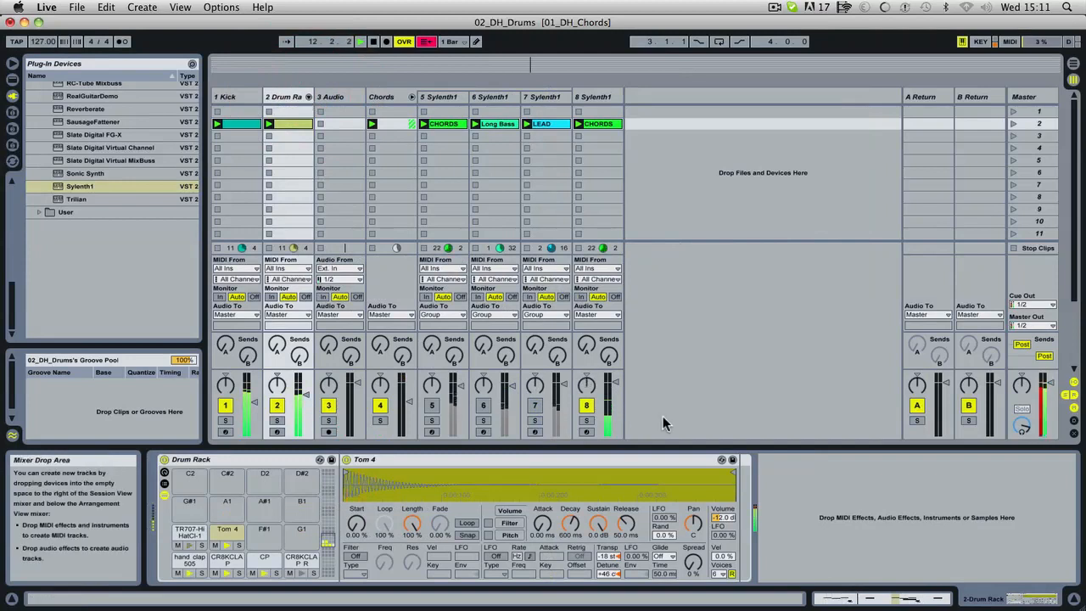
- Activate the 5 Sylenth1 chords track, keeping 6 Sylenth1 muted and the Chords group unfolded
{"action": "left_click", "coordinate": [432, 405]}
{"action": "left_click", "coordinate": [483, 405]}
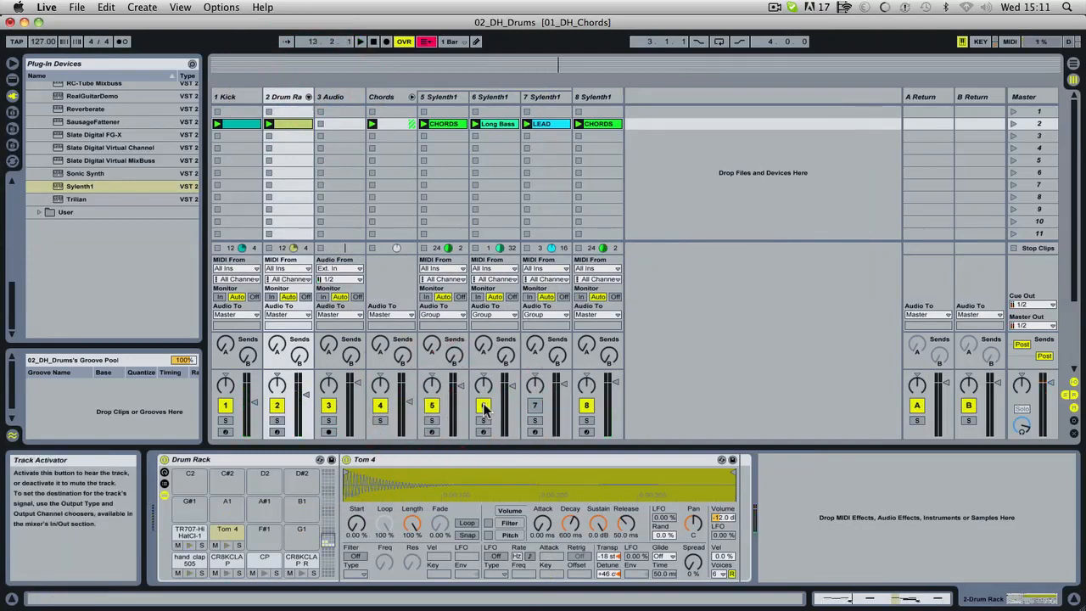
{"action": "left_click", "coordinate": [484, 406]}
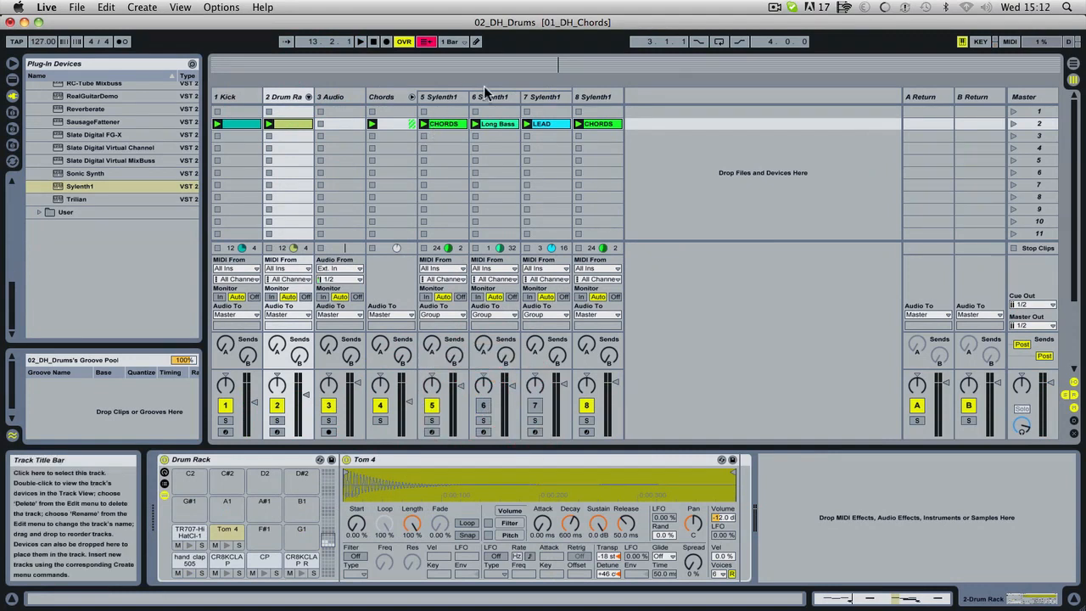
{"action": "left_click", "coordinate": [414, 96]}
{"action": "left_click", "coordinate": [412, 96]}
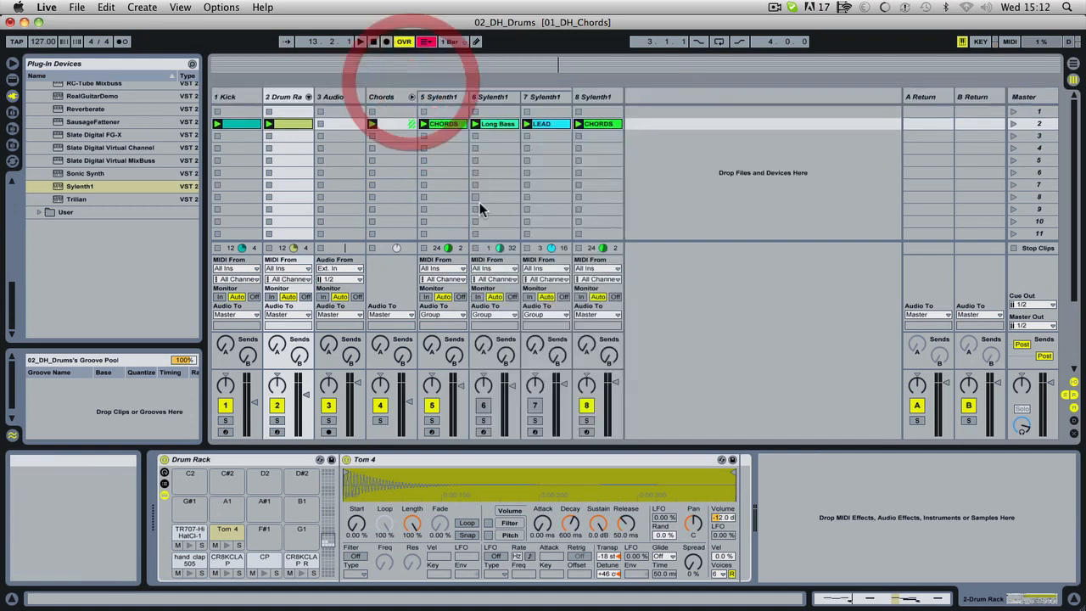
- Duplicate the CHORDS clip on 5 Sylenth1 into scene 6, launch the copy, and open its notes for editing
{"action": "left_click", "coordinate": [439, 124]}
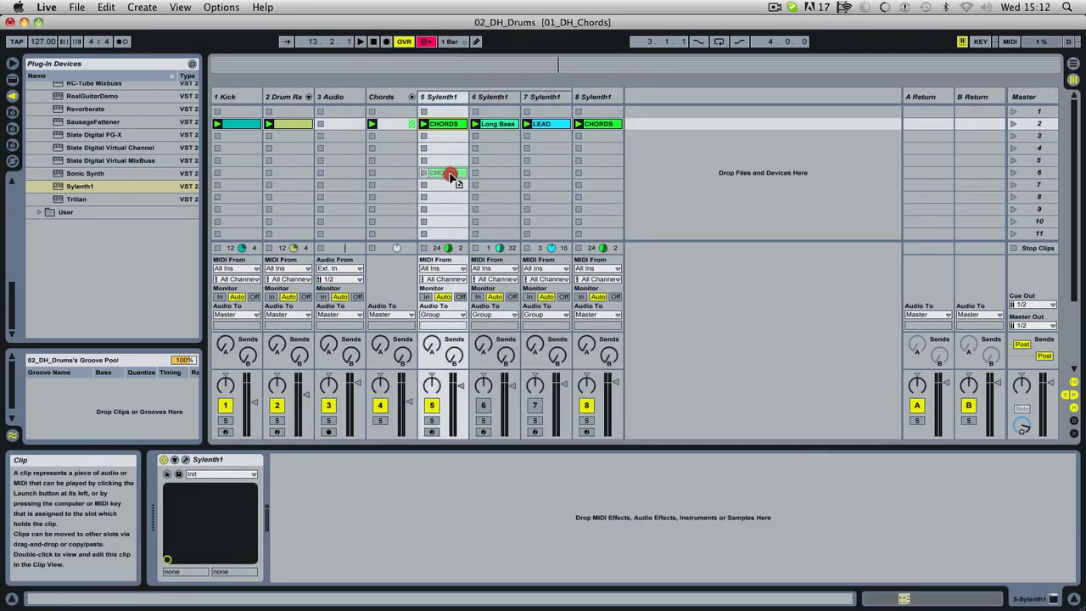
{"action": "left_click_drag", "start_coordinate": [449, 175], "coordinate": [449, 173]}
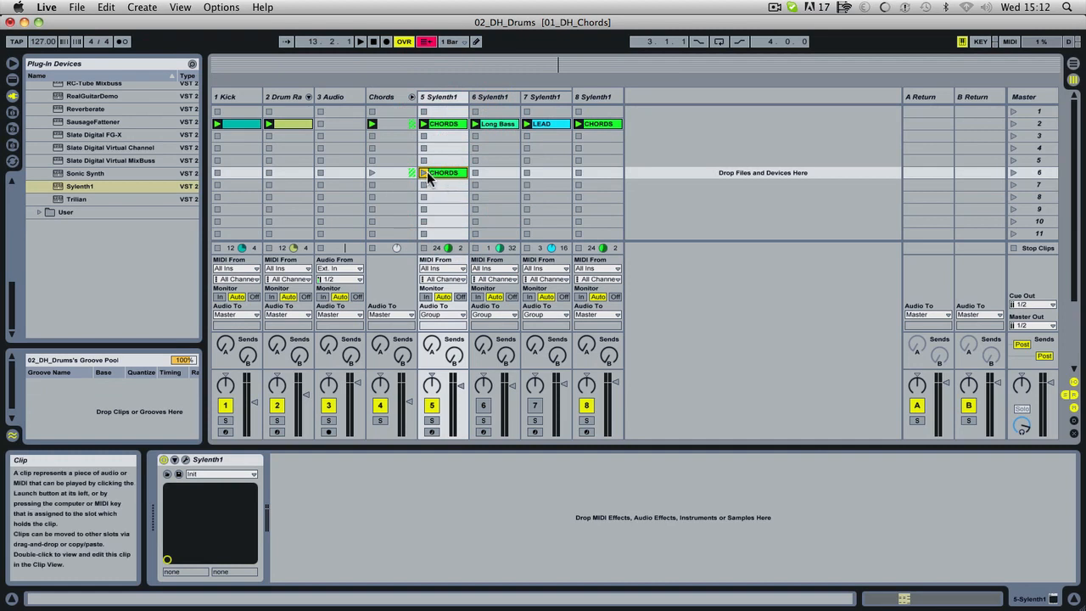
{"action": "left_click", "coordinate": [424, 172]}
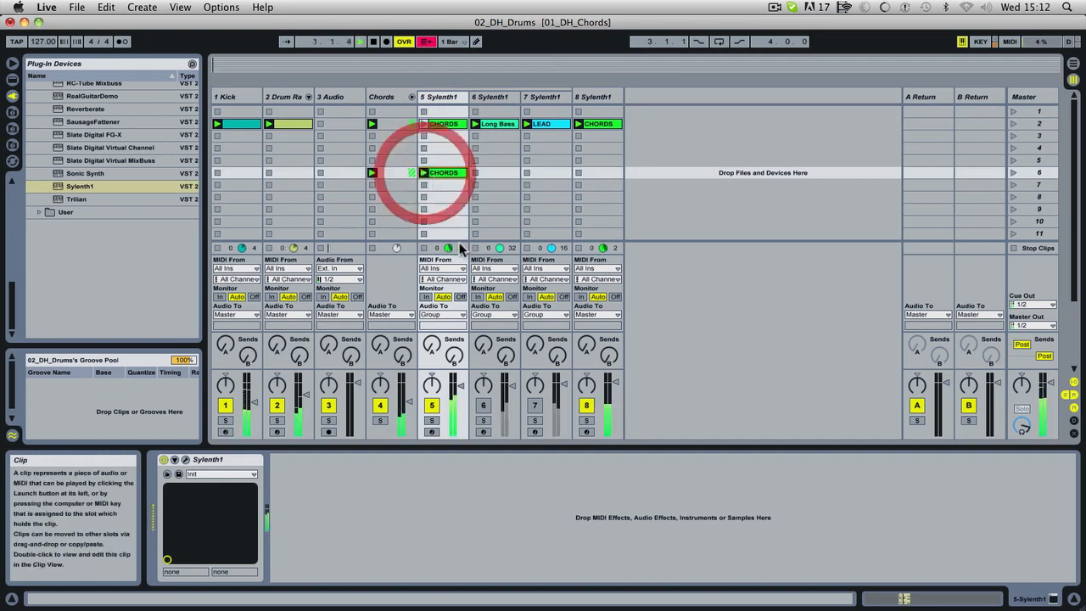
{"action": "left_click", "coordinate": [441, 173]}
{"action": "double_click", "coordinate": [440, 172]}
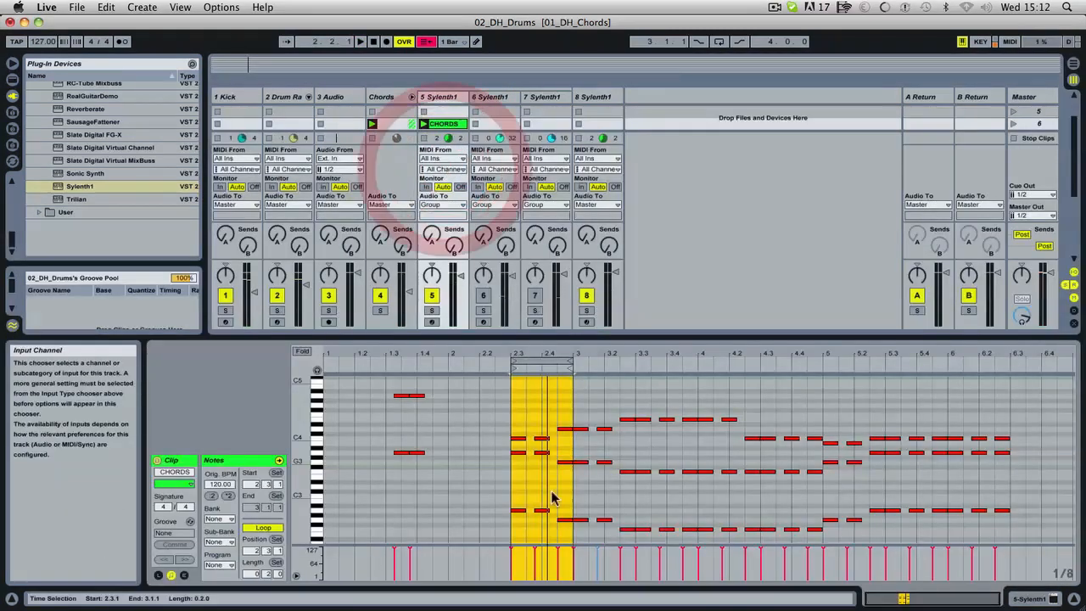
- Change the two upper notes of the loop's third chord to match the first two chords, the top one at C4
{"action": "left_click_drag", "start_coordinate": [516, 427], "coordinate": [528, 448]}
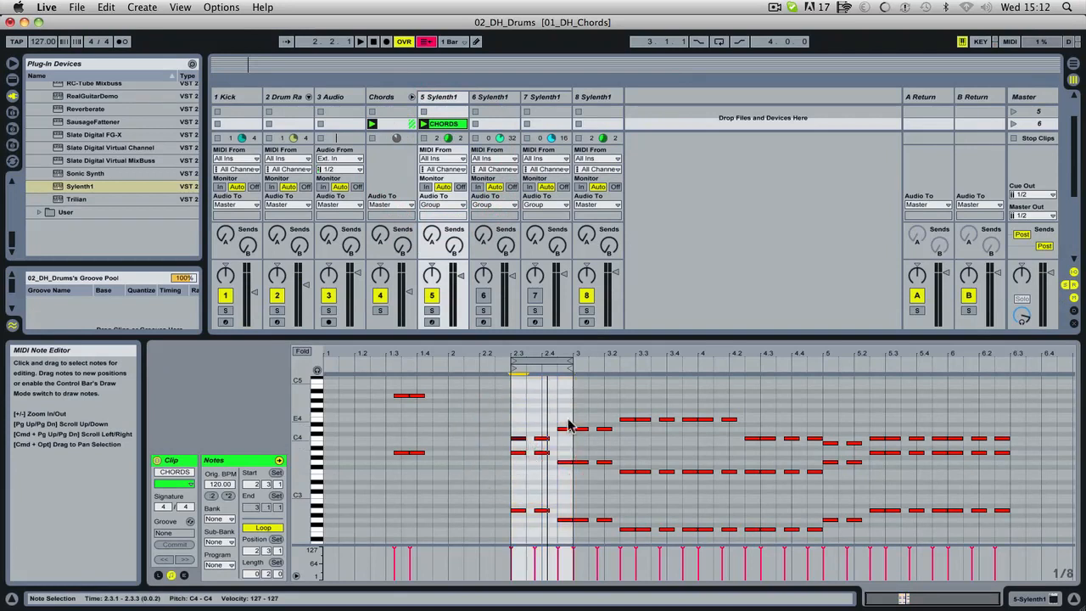
{"action": "left_click", "coordinate": [563, 430]}
{"action": "left_click", "coordinate": [566, 440]}
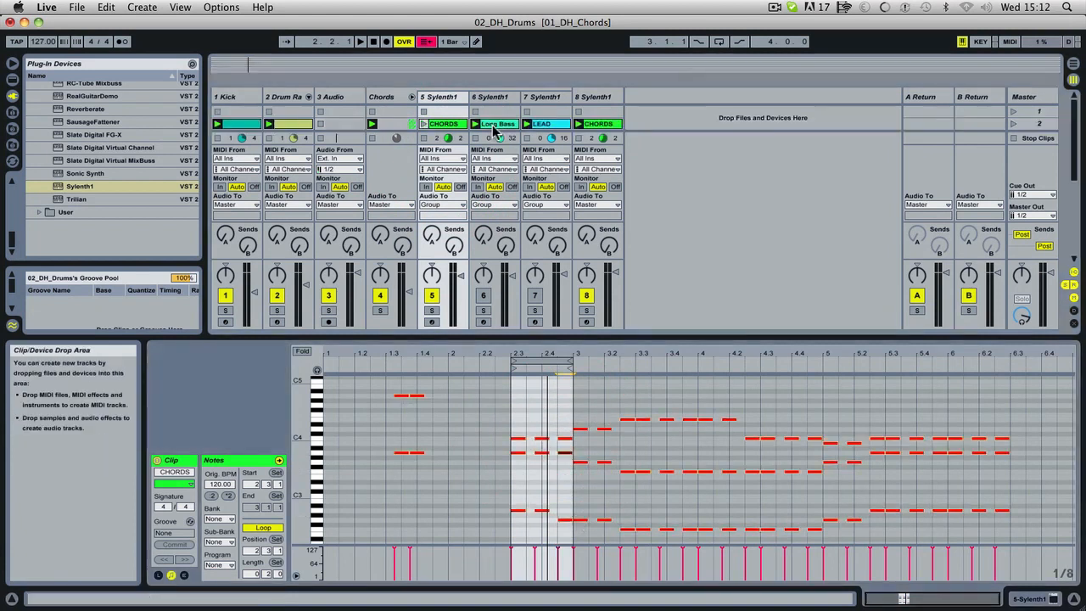
- Enlarge the note editor, raise the third chord's lowest note to match the first two chords, and play the loop
{"action": "scroll", "coordinate": [475, 123], "scroll_direction": "down", "scroll_amount": 18}
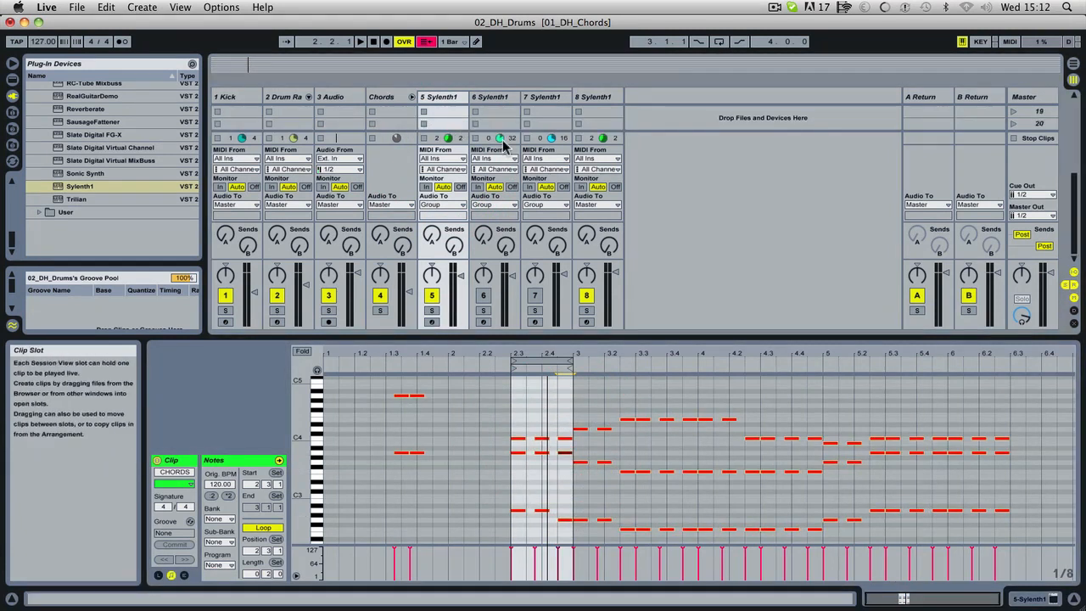
{"action": "left_click_drag", "start_coordinate": [488, 340], "coordinate": [535, 241]}
{"action": "scroll", "coordinate": [469, 176], "scroll_direction": "up", "scroll_amount": 18}
{"action": "left_click", "coordinate": [559, 323]}
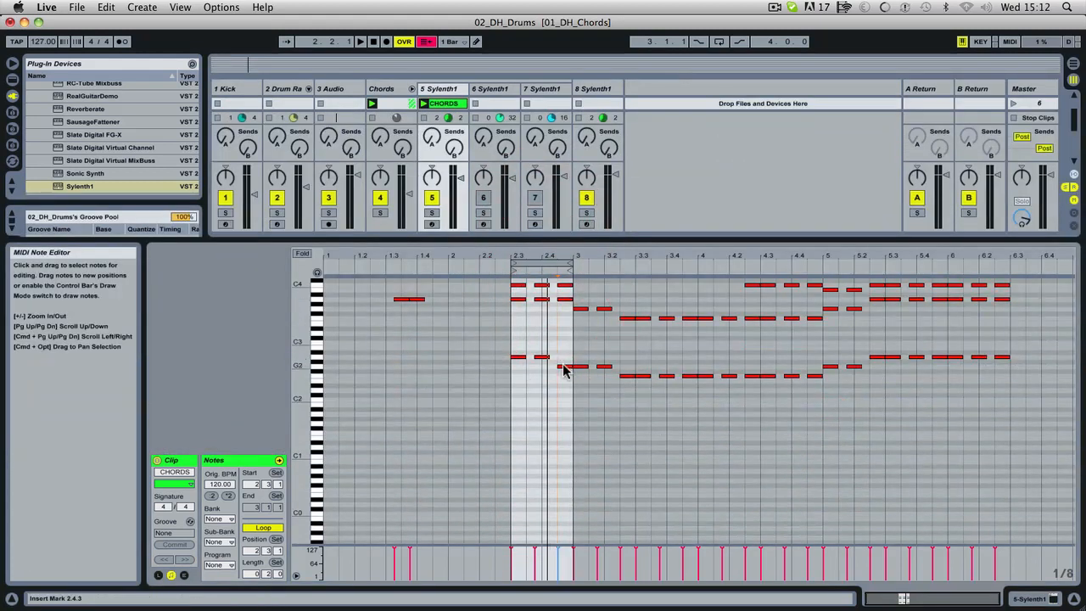
{"action": "double_click", "coordinate": [564, 358]}
{"action": "key", "text": "space"}
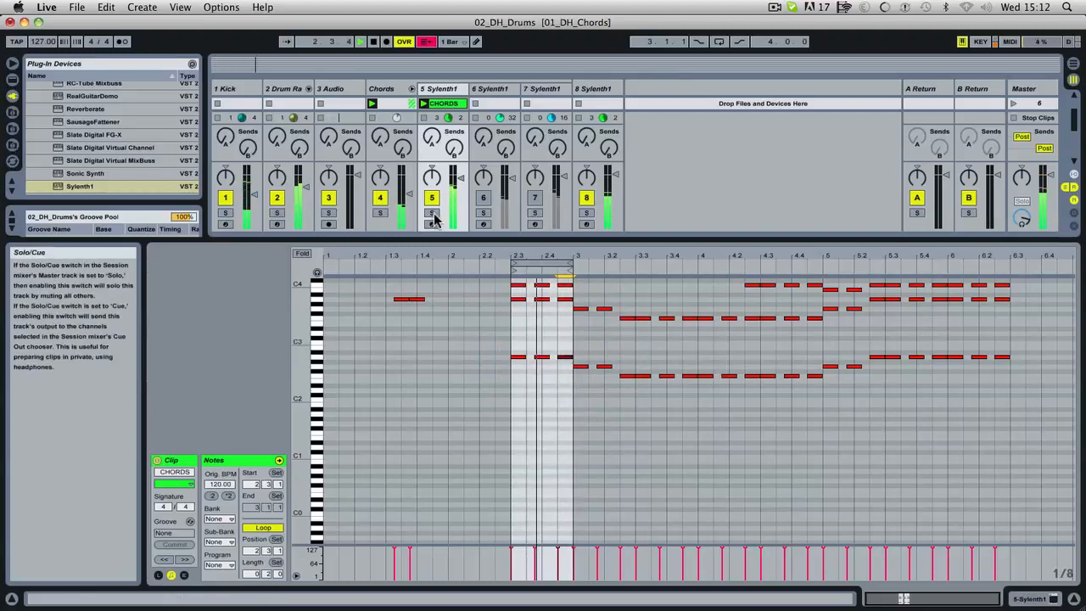
- Shrink the note editor, solo the 5 Sylenth1 track, and open its Sylenth1 plug-in window
{"action": "left_click_drag", "start_coordinate": [435, 249], "coordinate": [436, 396]}
{"action": "left_click", "coordinate": [432, 372]}
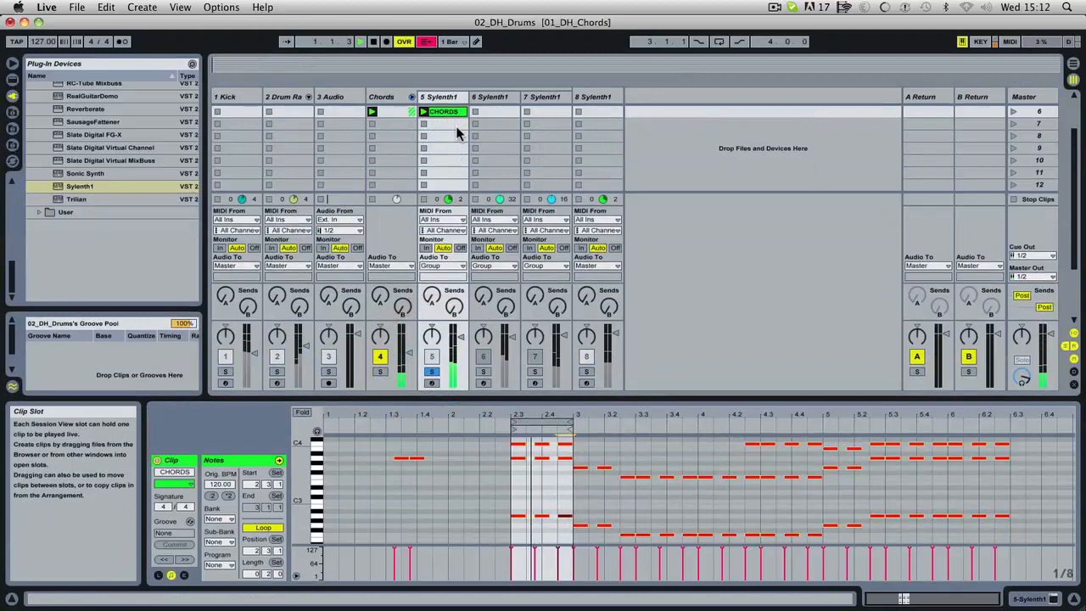
{"action": "left_click", "coordinate": [450, 97]}
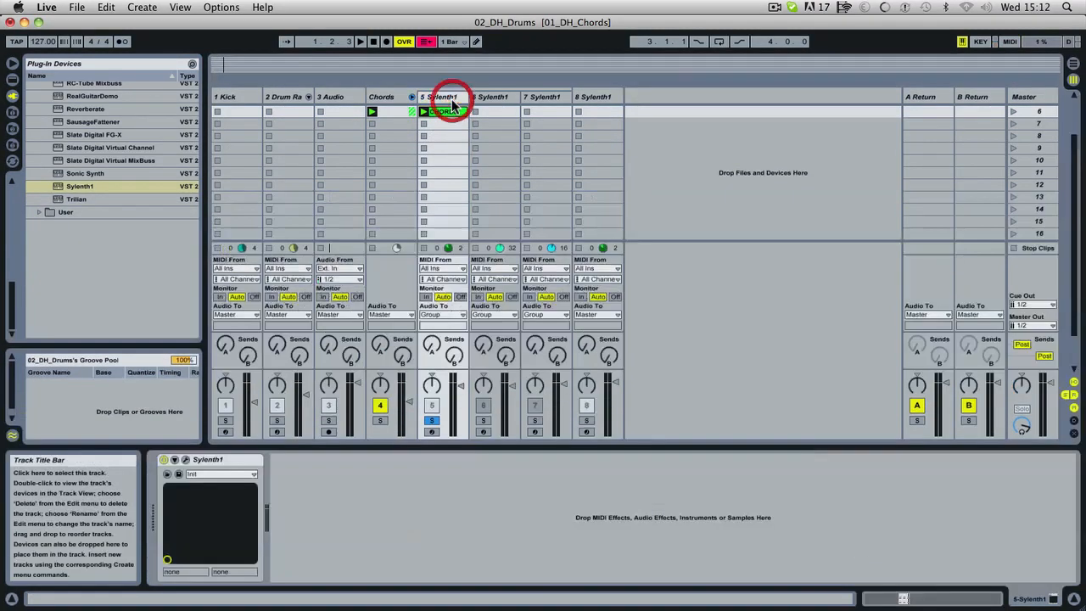
{"action": "left_click", "coordinate": [187, 460]}
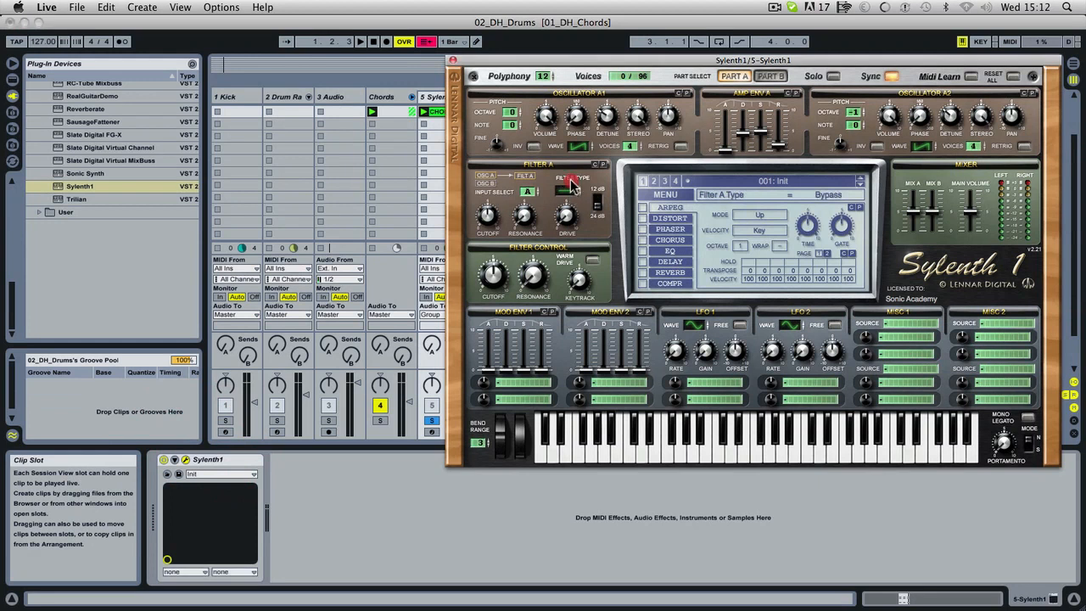
- Set Filter A's type to Lowpass and assign Mod Env 1's first destination to Cutoff AB
{"action": "left_click", "coordinate": [572, 179]}
{"action": "left_click", "coordinate": [520, 384]}
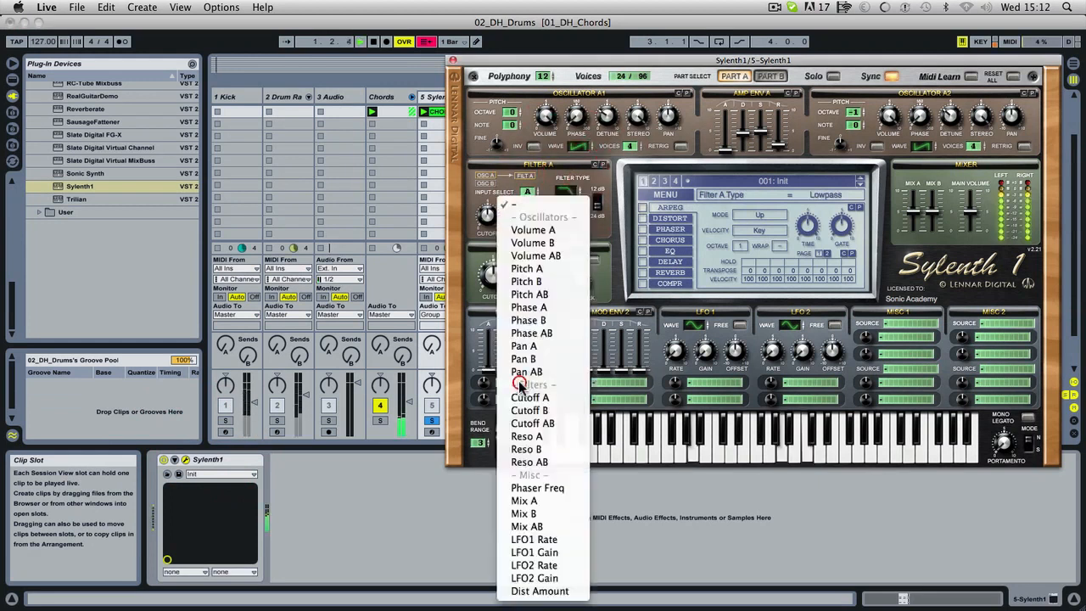
{"action": "left_click", "coordinate": [533, 423]}
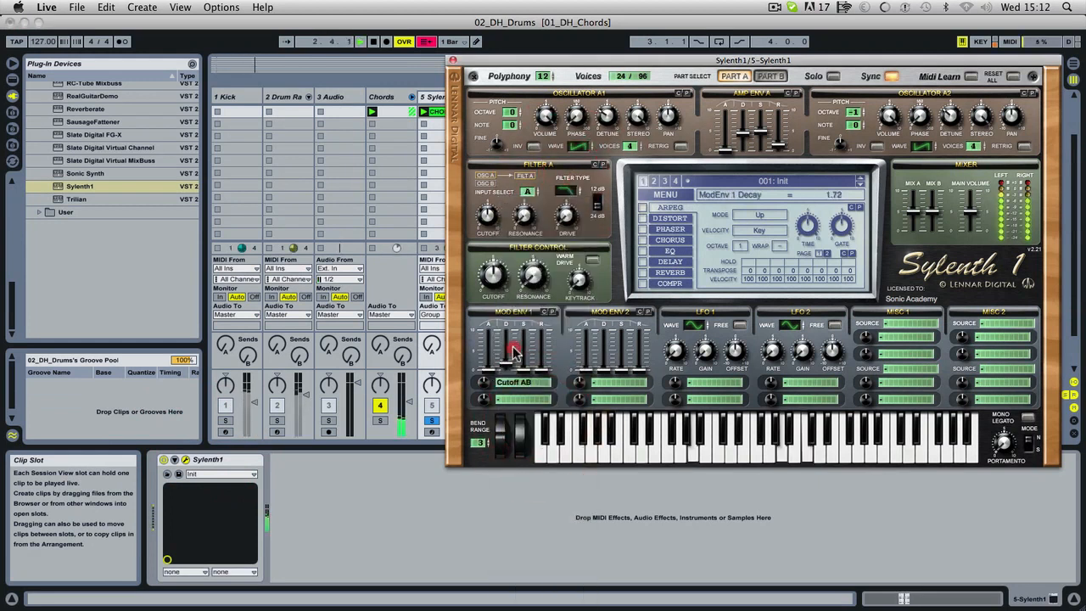
- Raise Mod Env 1's decay, set its Cutoff AB amount to about 2.7, and lower the filter control cutoff to about 22 Hz
{"action": "left_click_drag", "start_coordinate": [506, 370], "coordinate": [487, 389]}
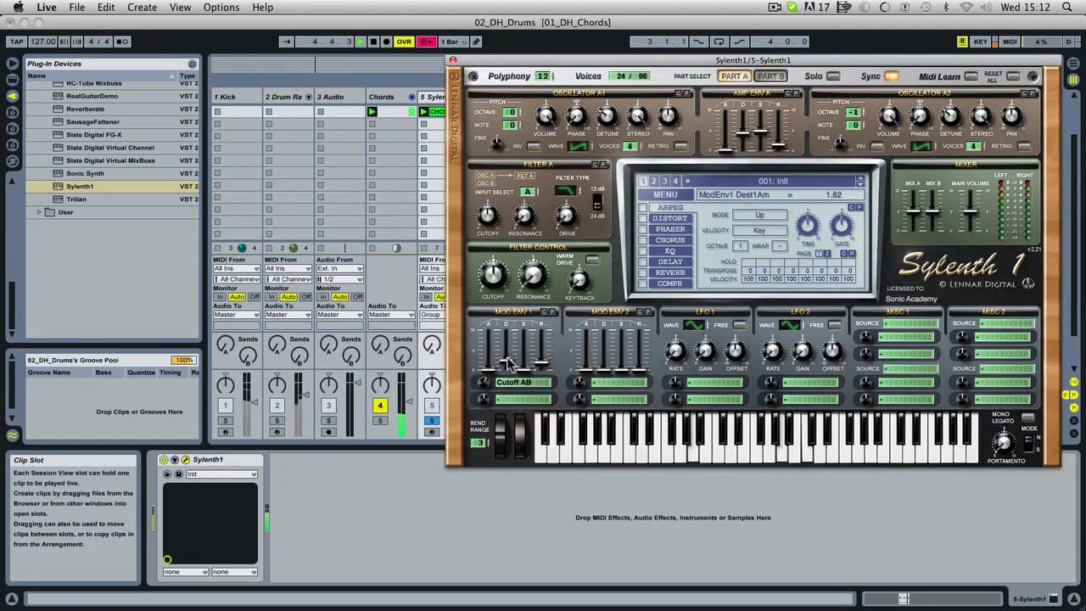
{"action": "left_click", "coordinate": [495, 290]}
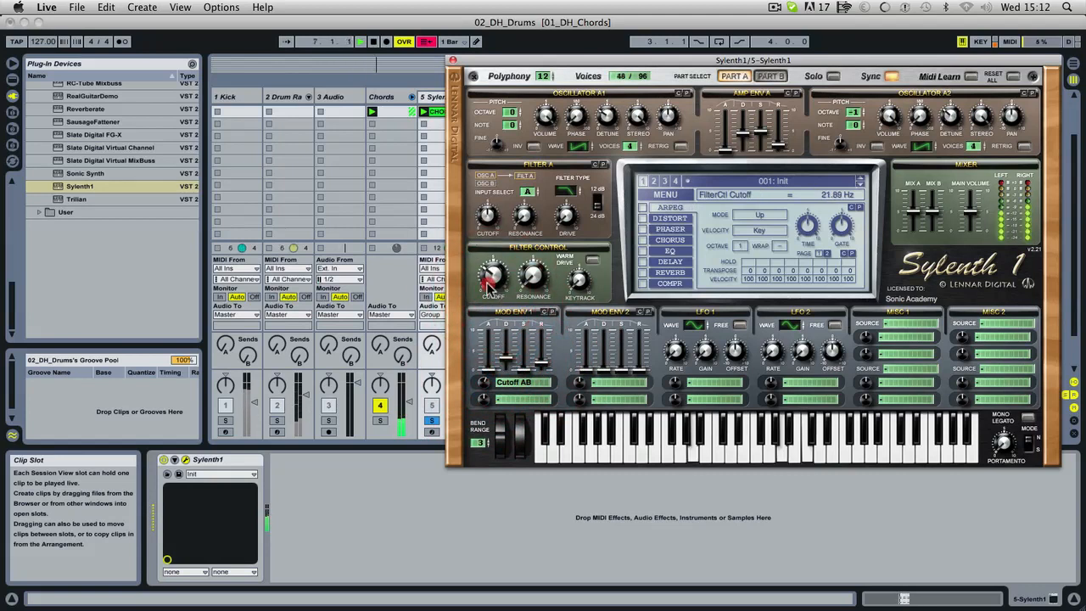
{"action": "left_click", "coordinate": [489, 383]}
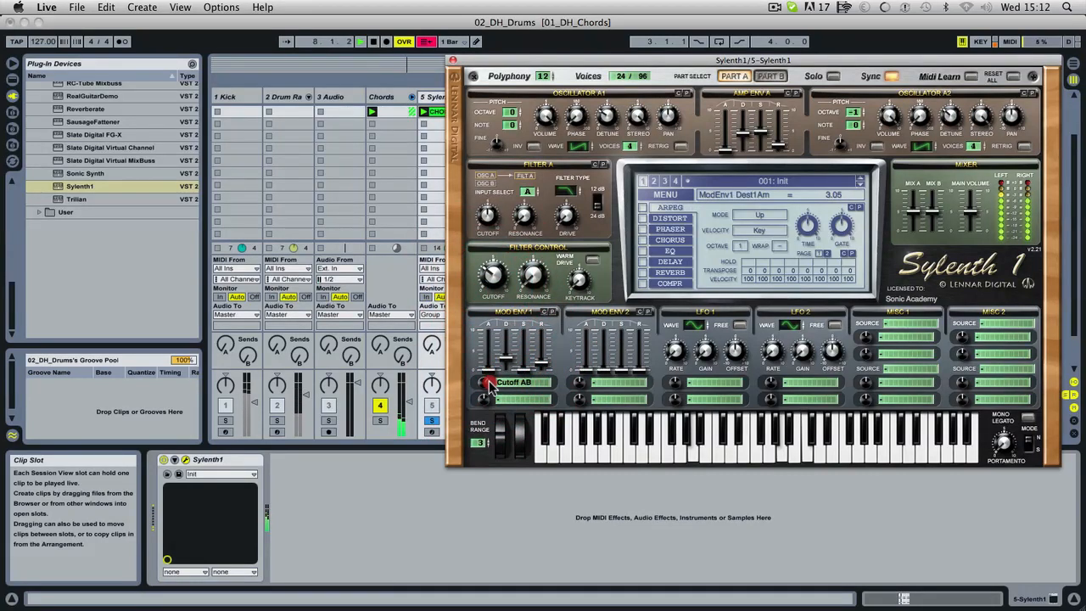
{"action": "left_click_drag", "start_coordinate": [491, 386], "coordinate": [491, 384]}
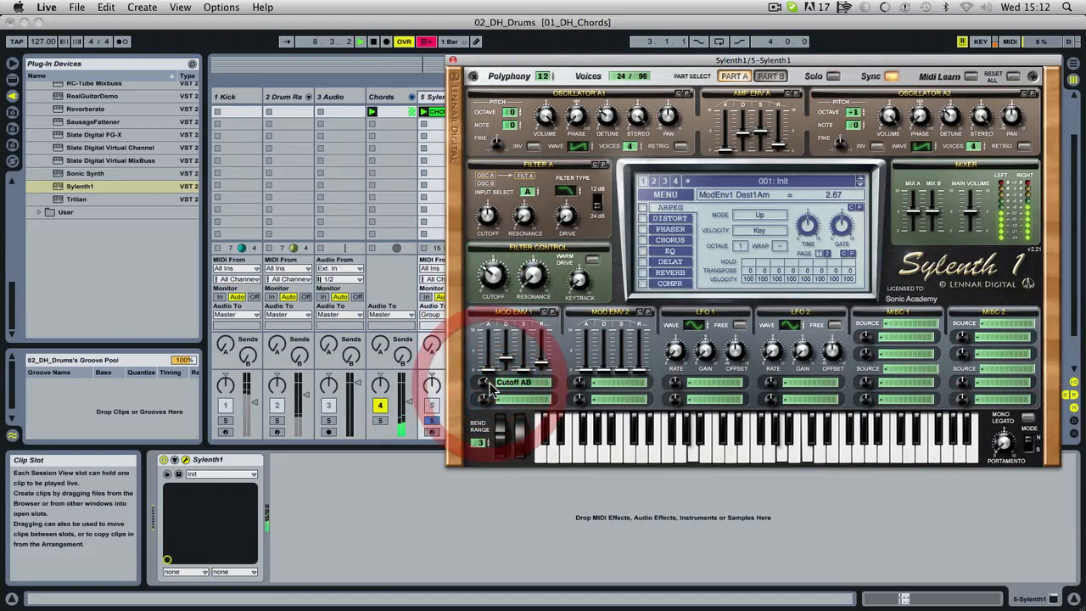
- Unsolo the 5 Sylenth1 track and, with all parts playing, set the filter control cutoff to about 35 Hz
{"action": "left_click", "coordinate": [432, 420]}
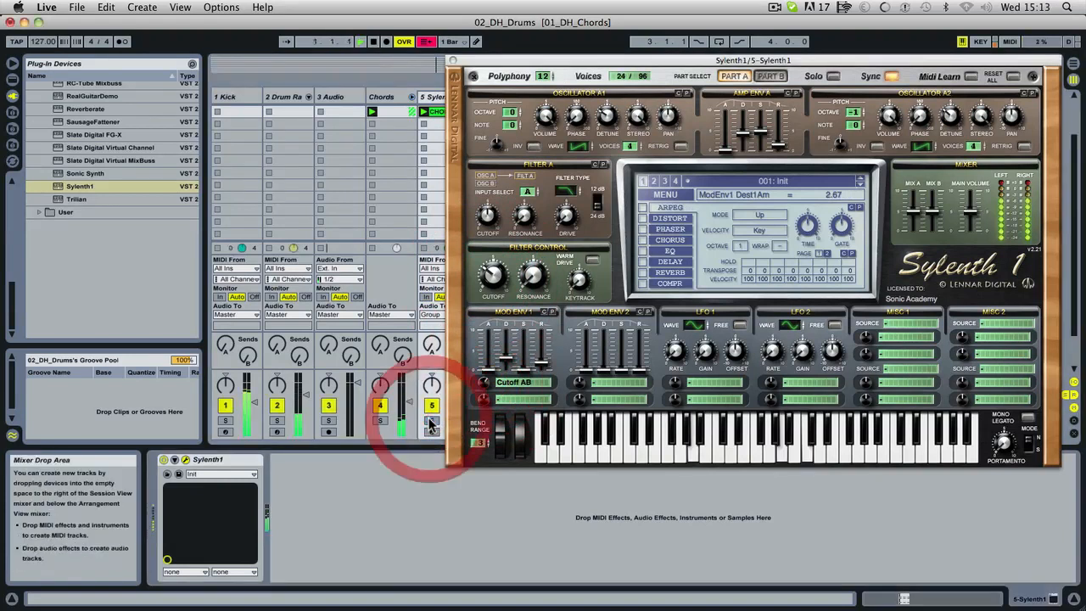
{"action": "key", "text": "space"}
{"action": "left_click", "coordinate": [494, 272]}
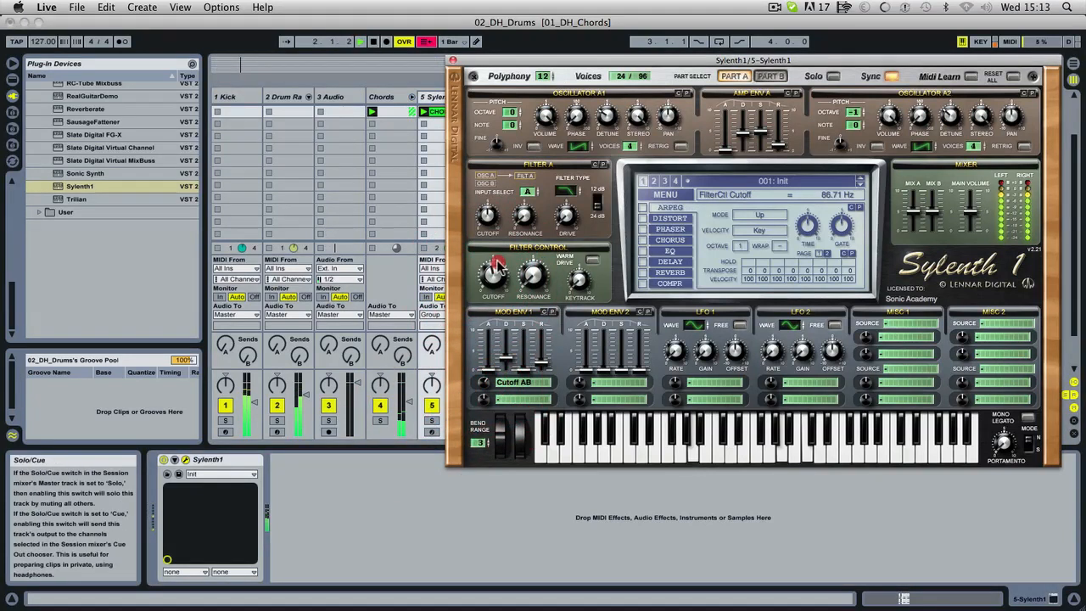
{"action": "left_click_drag", "start_coordinate": [499, 266], "coordinate": [537, 314]}
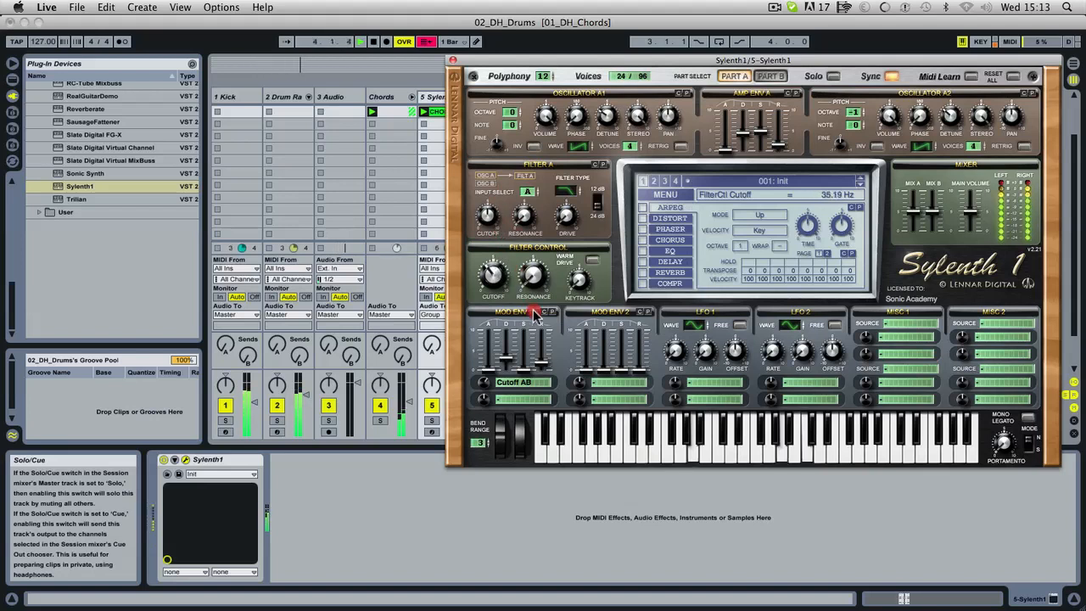
- Close the Sylenth1 plug-in window and select the CHORDS clip in scene 6 of the 5 Sylenth1 track
{"action": "left_click", "coordinate": [455, 61]}
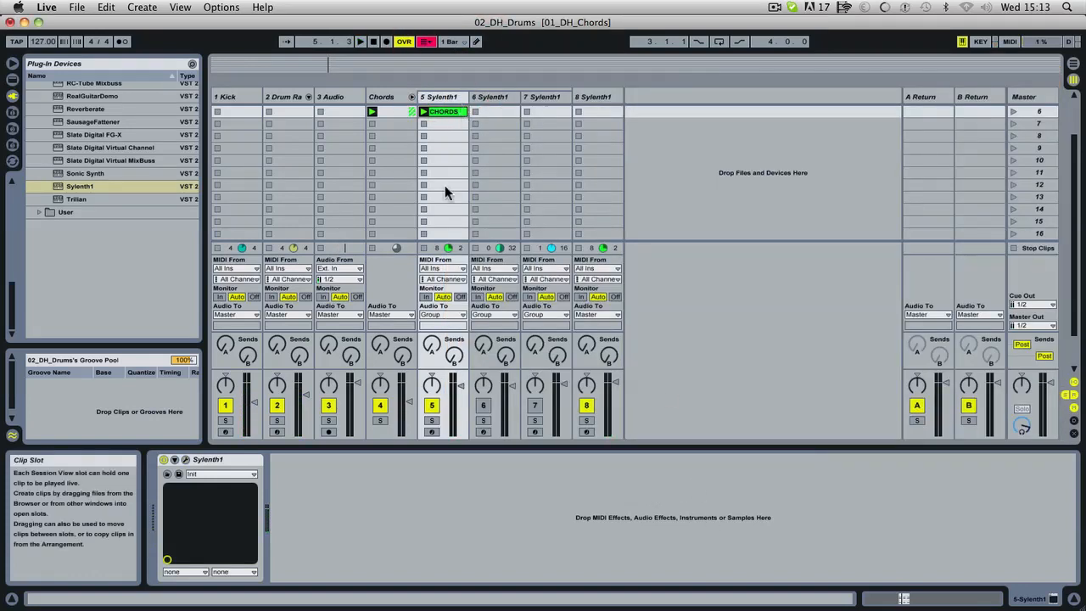
{"action": "scroll", "coordinate": [445, 185], "scroll_direction": "up", "scroll_amount": 5}
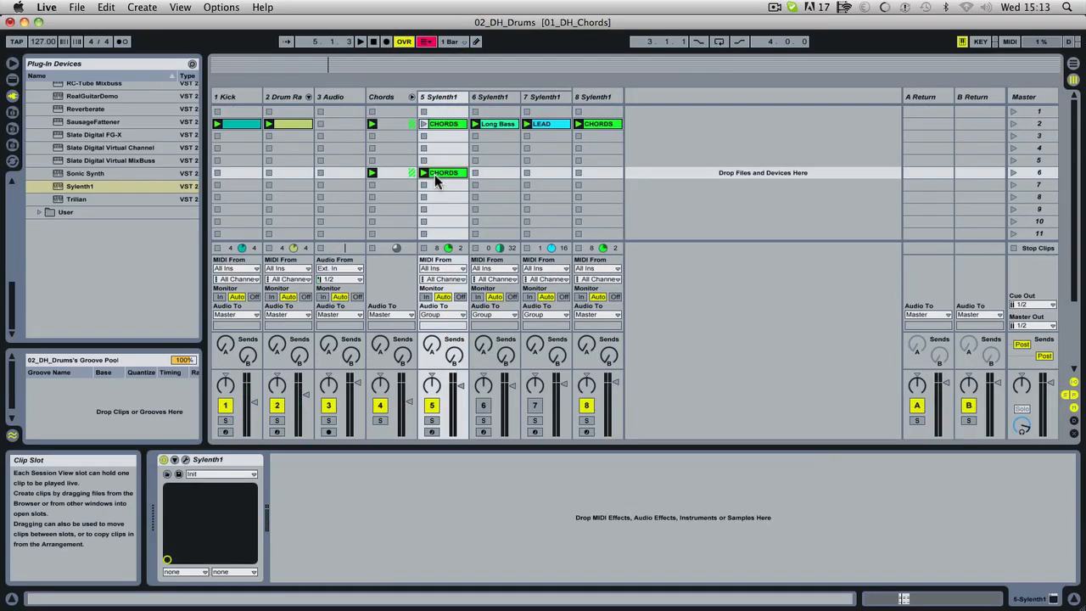
{"action": "left_click", "coordinate": [445, 170]}
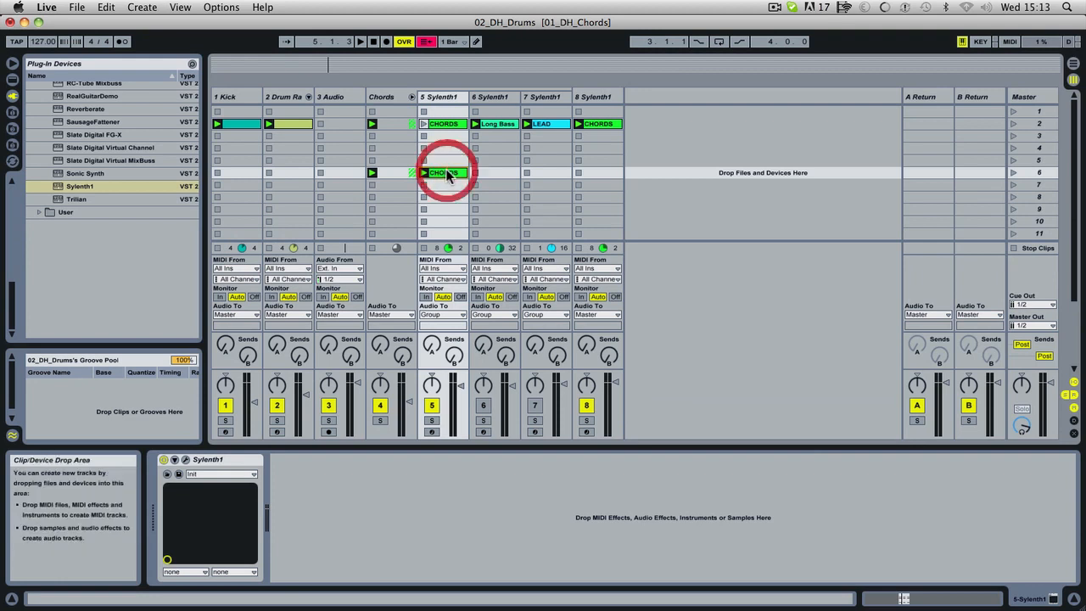